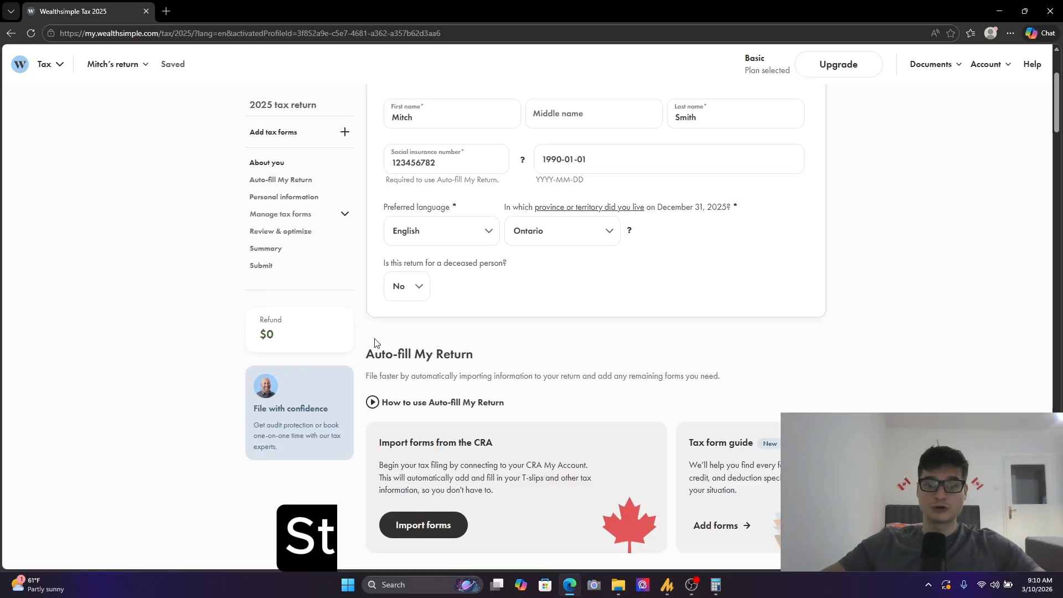
- Search the tax forms for 2125 and add the Business, Professional, and Commission Income (T2125) form to the return
scroll(459, 327, down, 12)
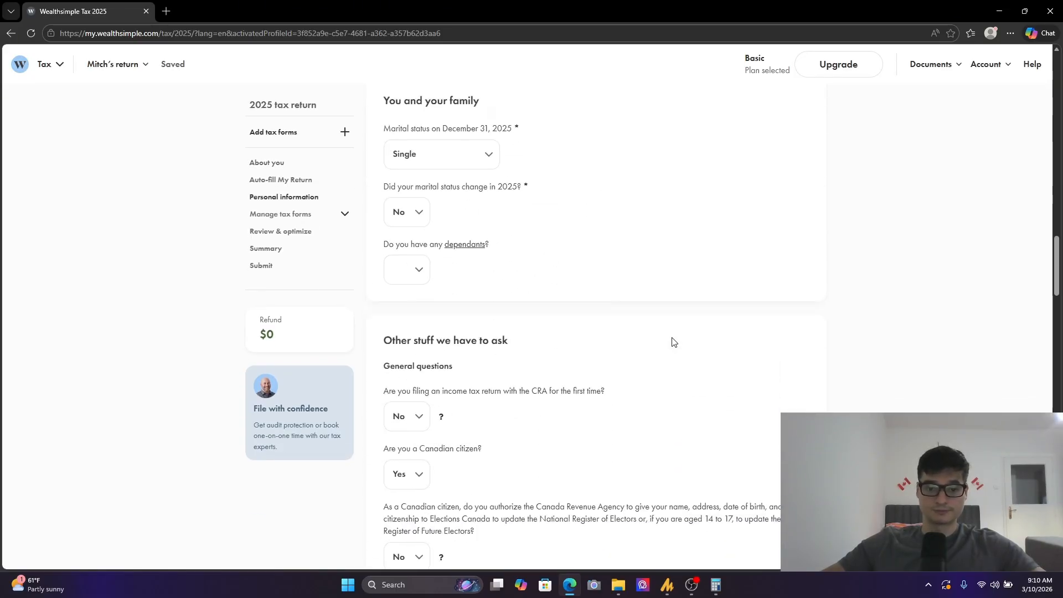
scroll(472, 364, down, 15)
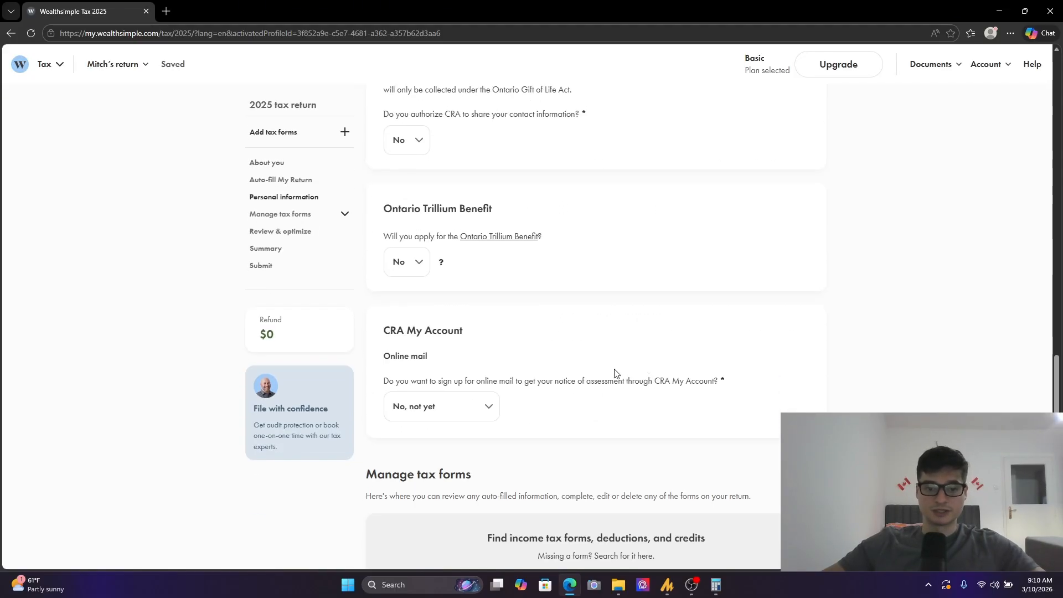
click(524, 311)
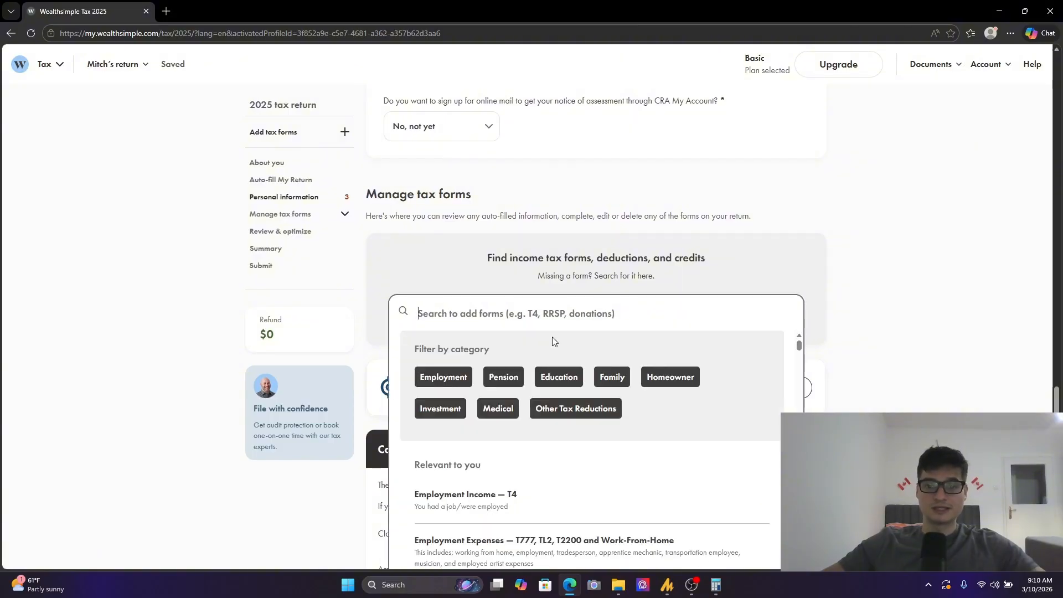
text(2125)
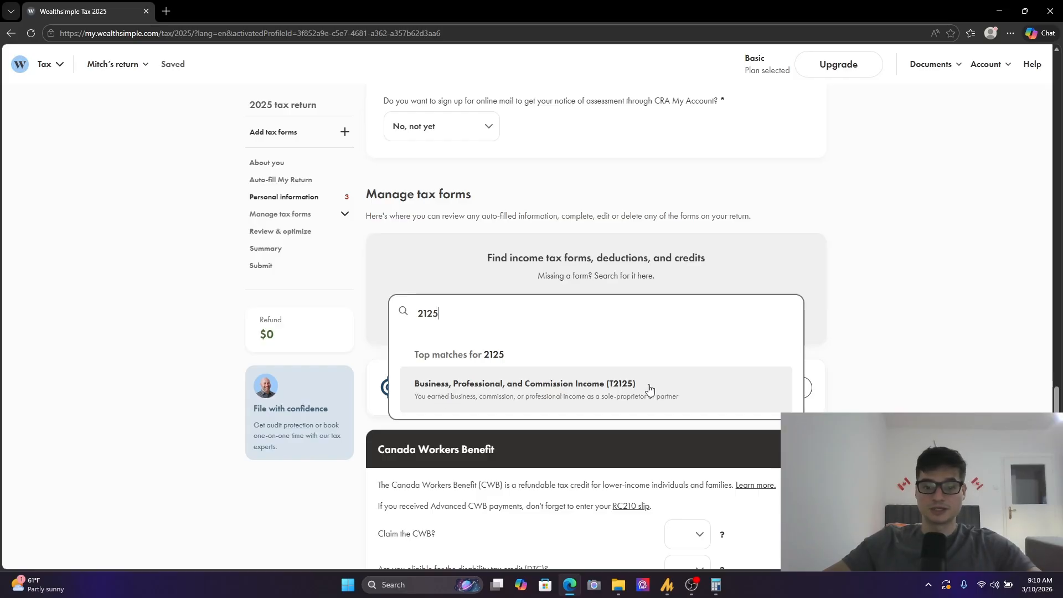
click(612, 390)
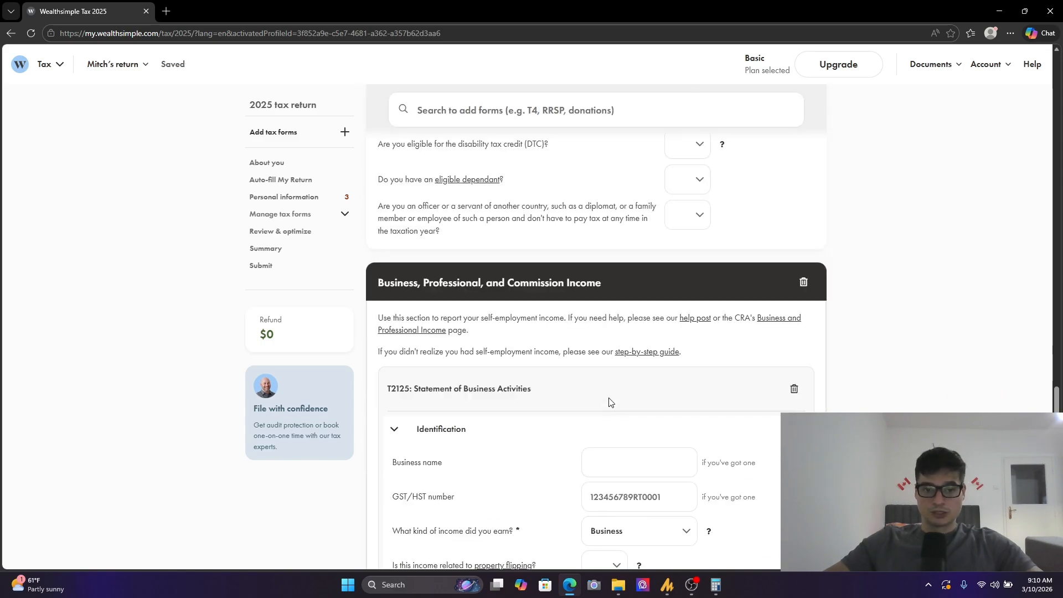
- Remove the Canada Workers Benefit form from the return
scroll(659, 440, up, 2)
scroll(647, 458, down, 3)
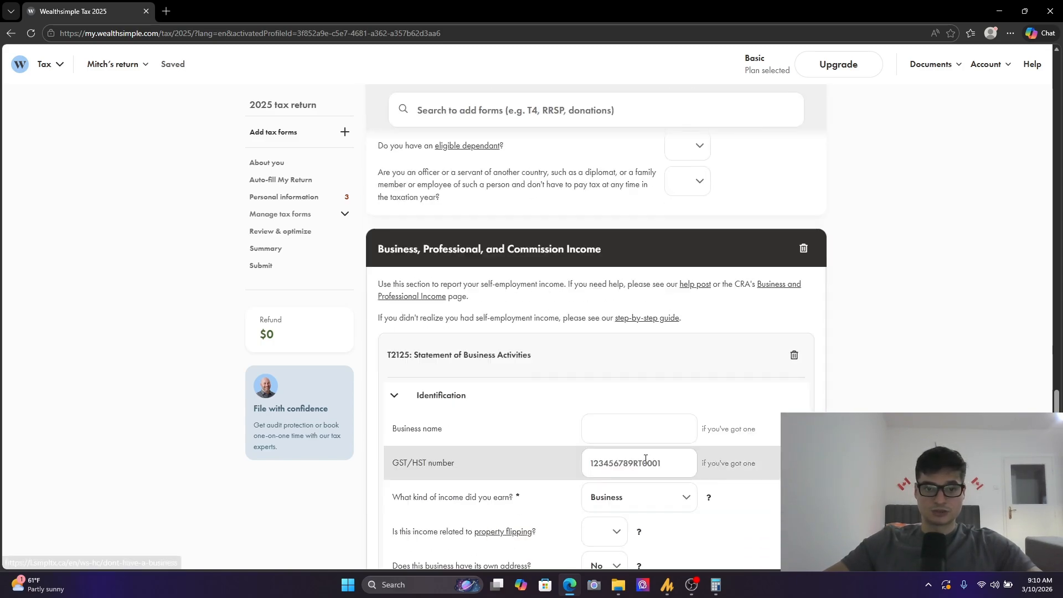
scroll(665, 410, up, 6)
click(804, 308)
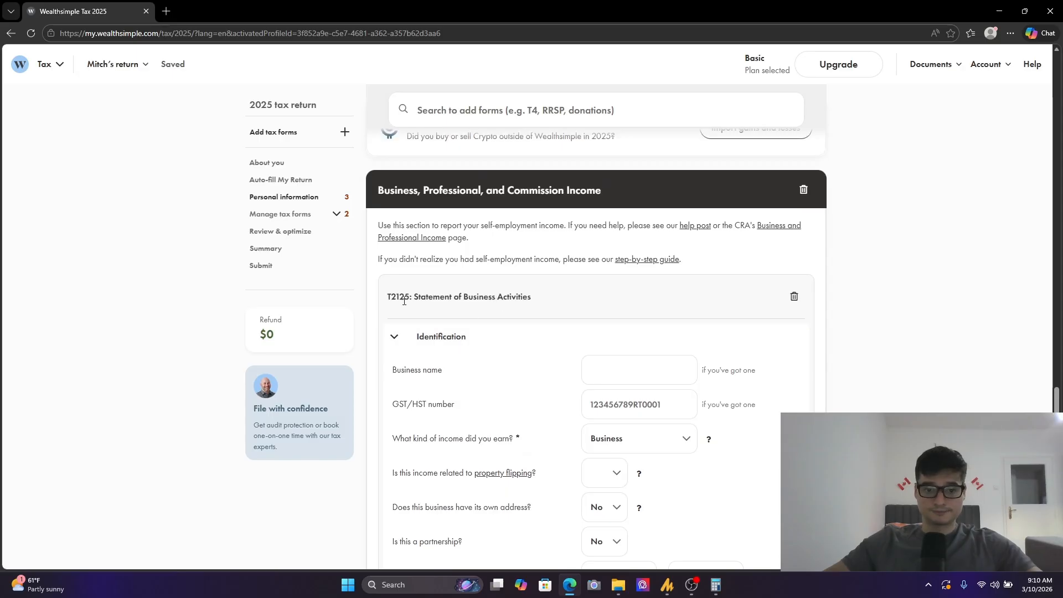
- Enter Business Examople as the business name in the T2125 identification section
click(637, 372)
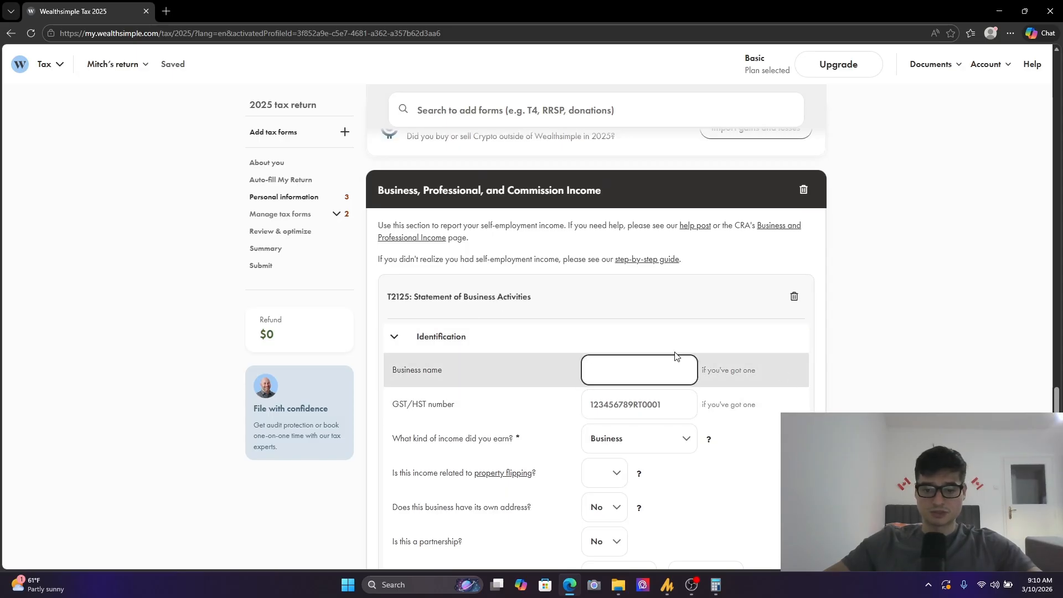
text(Busi)
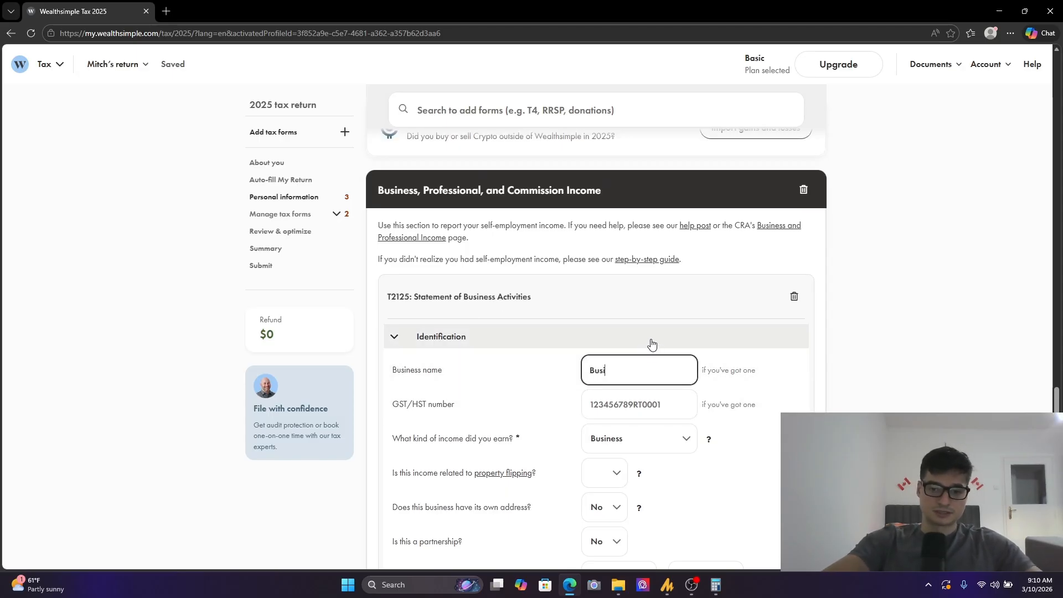
text(ness Exam)
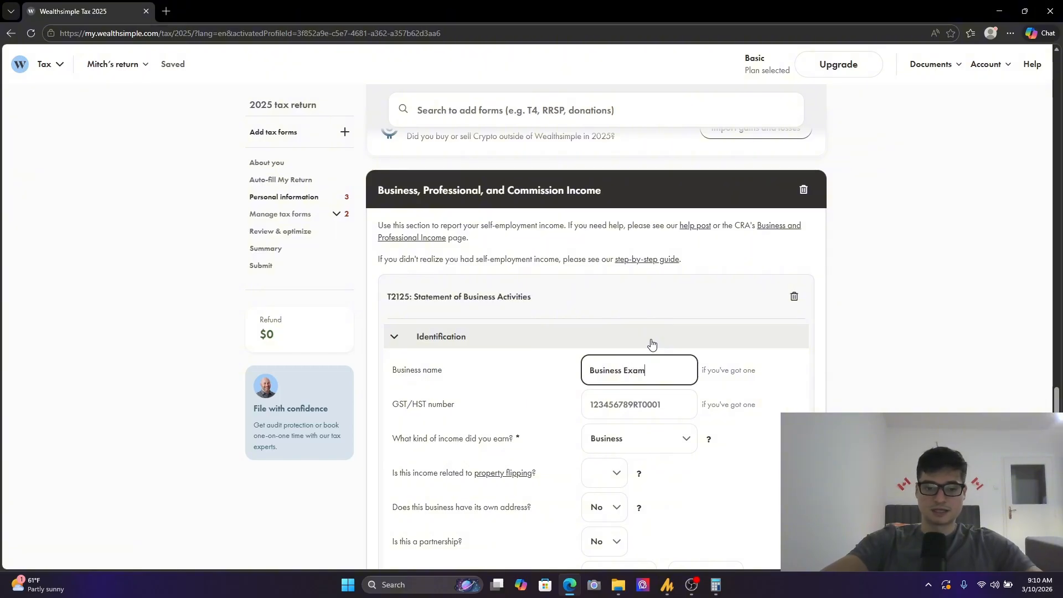
text(ople)
scroll(653, 341, down, 2)
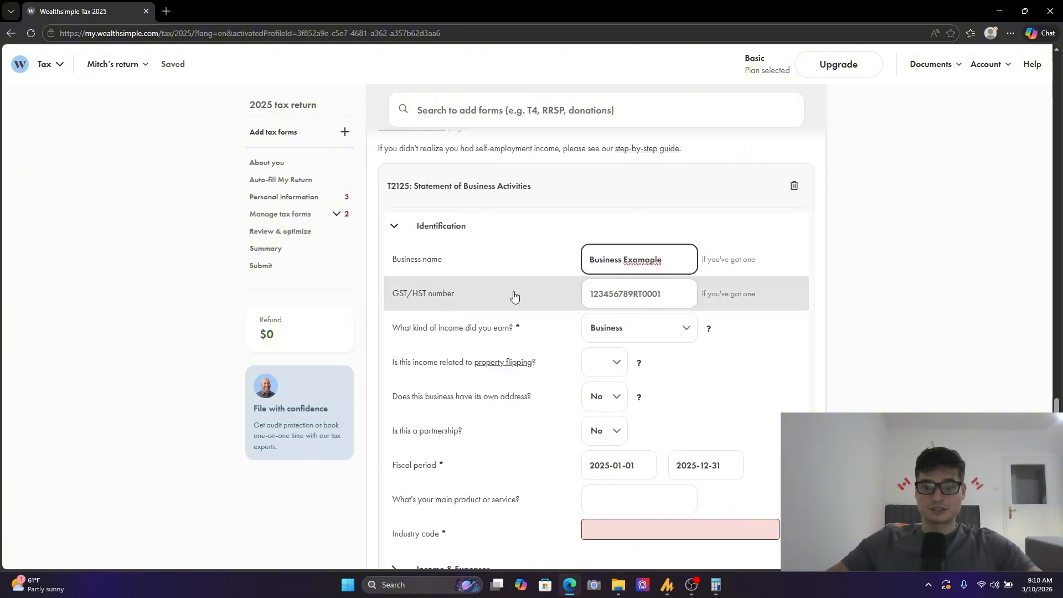
click(718, 304)
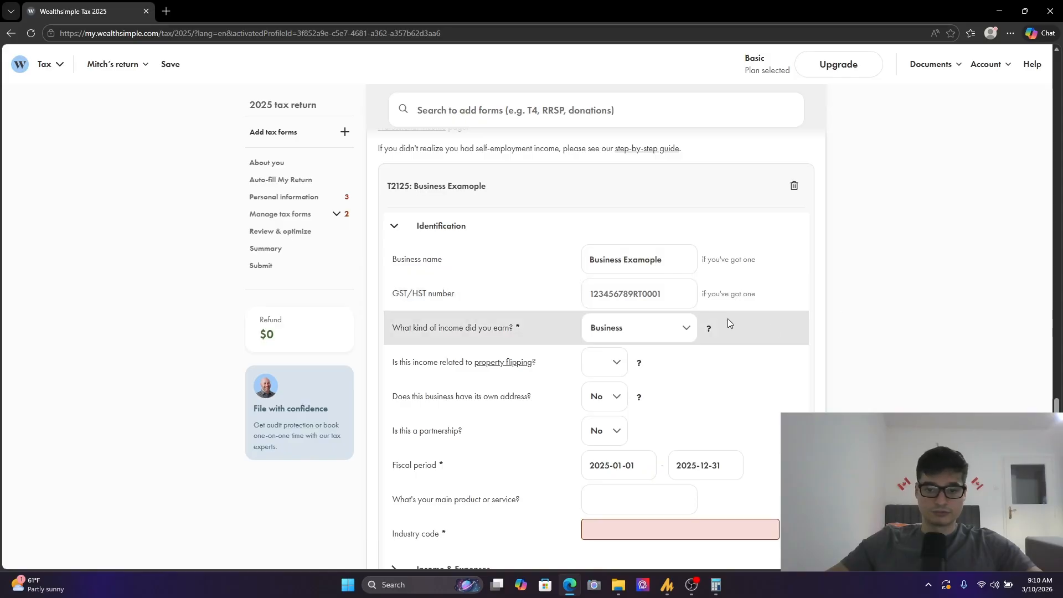
- Choose Business as the kind of income earned on the T2125
scroll(581, 322, down, 1)
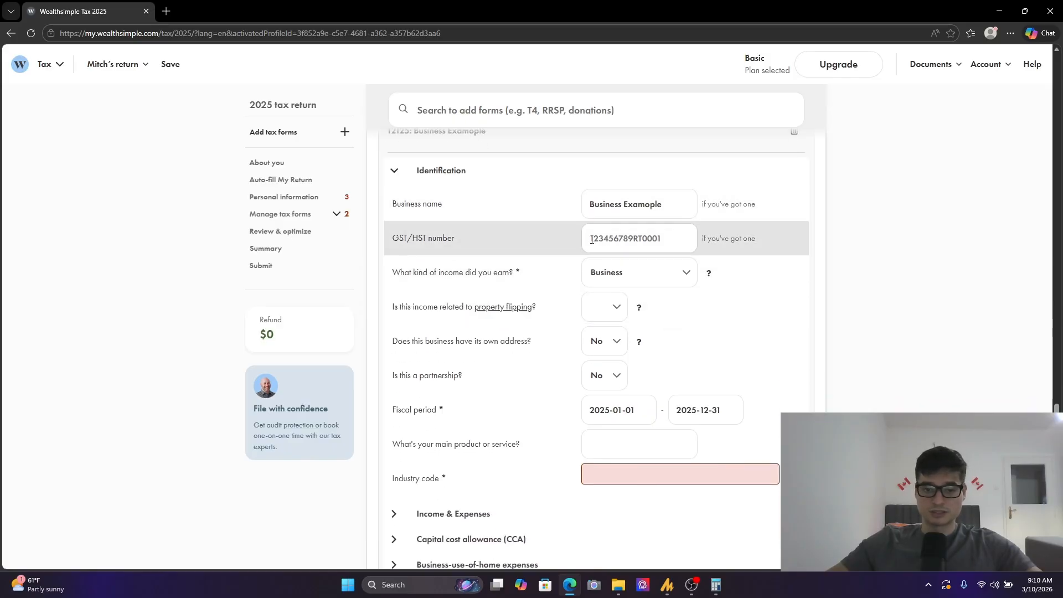
click(631, 277)
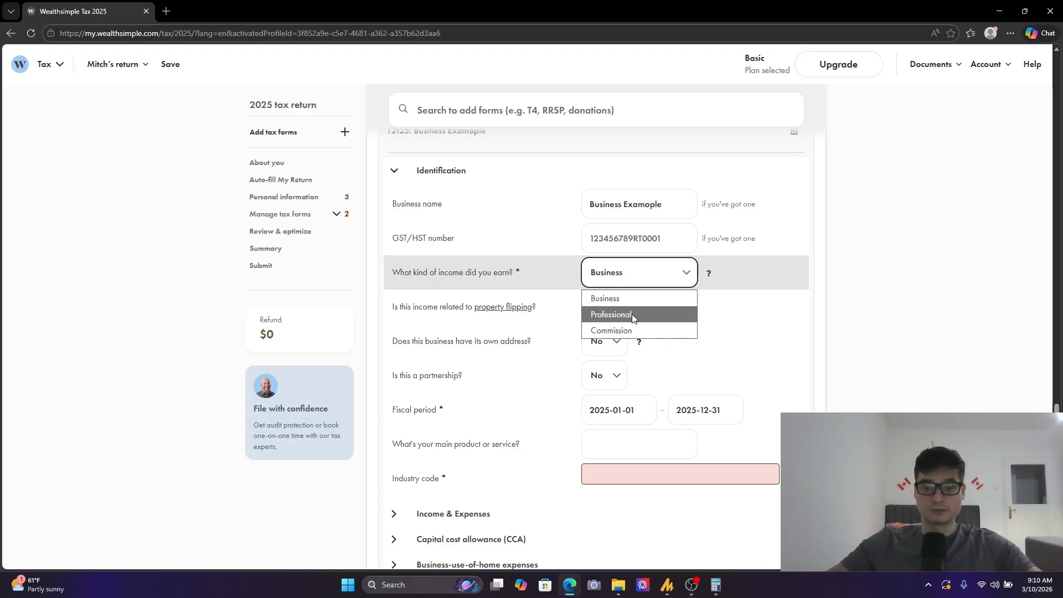
click(900, 269)
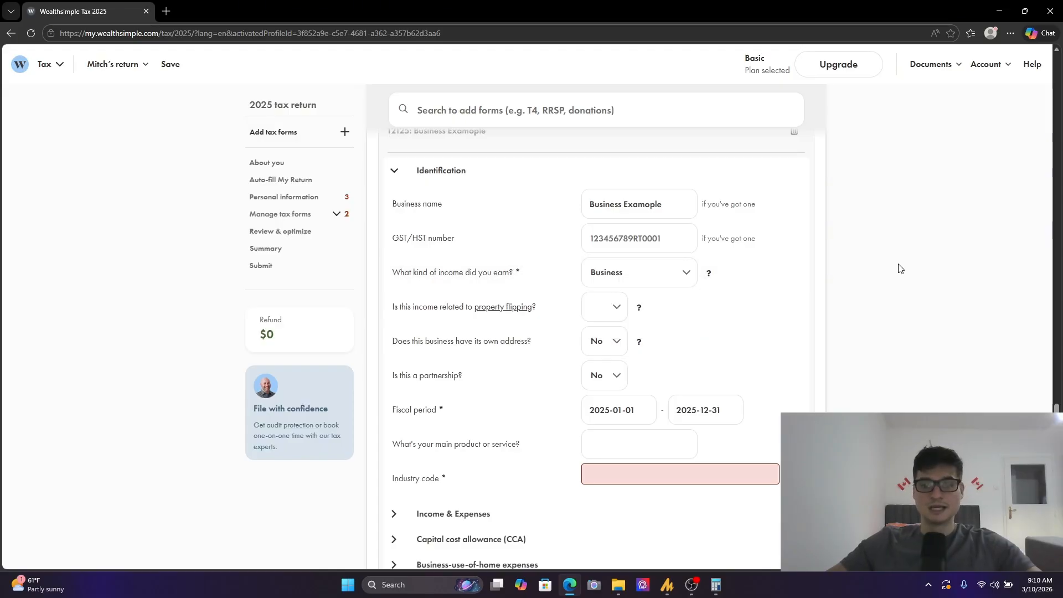
click(658, 277)
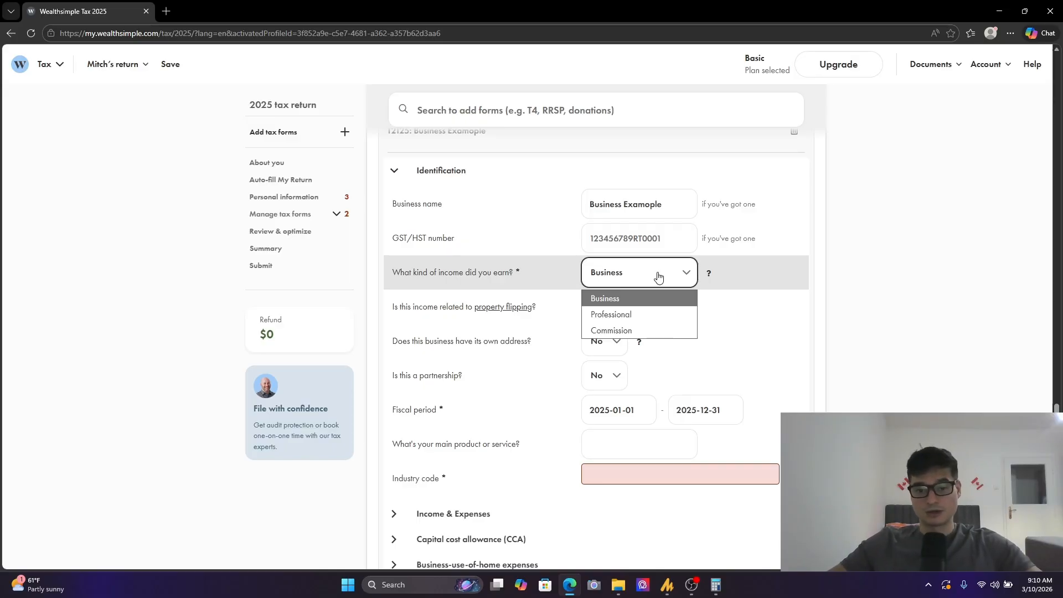
click(619, 305)
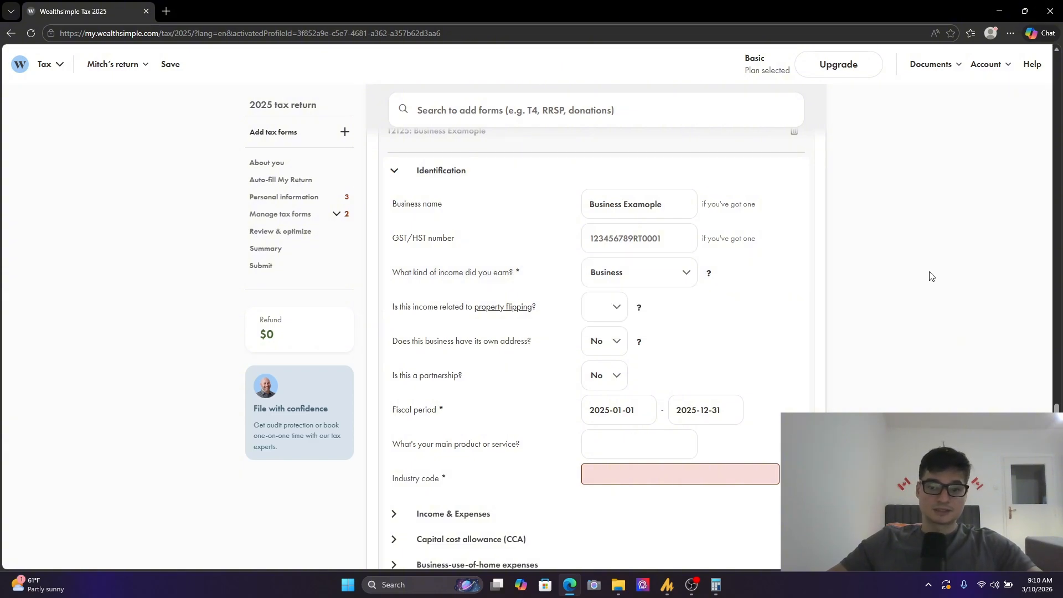
- Answer No to whether this income is related to property flipping
scroll(719, 340, down, 2)
click(598, 208)
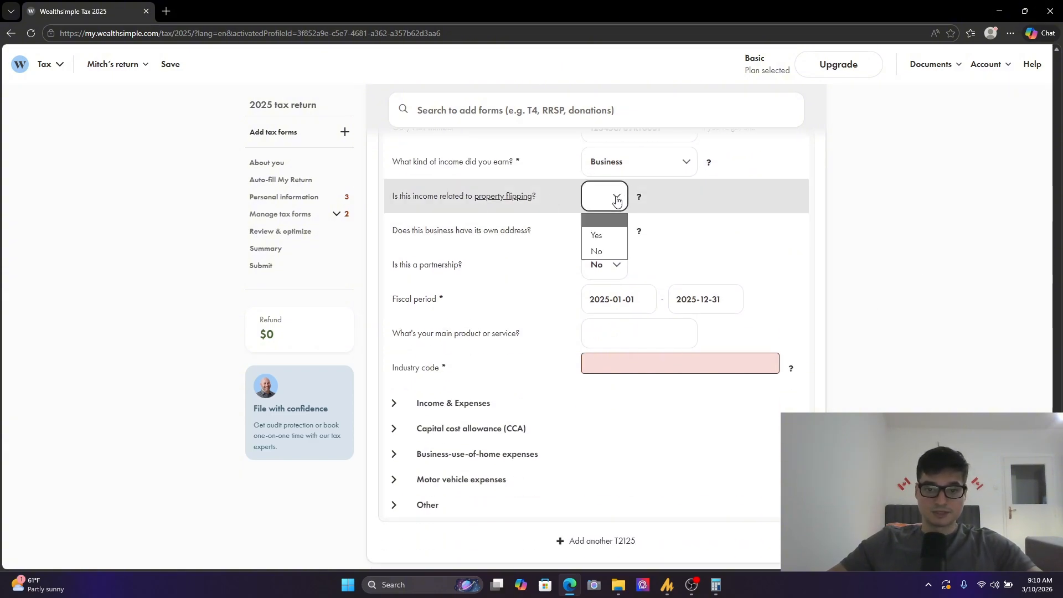
click(604, 250)
scroll(503, 252, down, 2)
scroll(447, 232, up, 2)
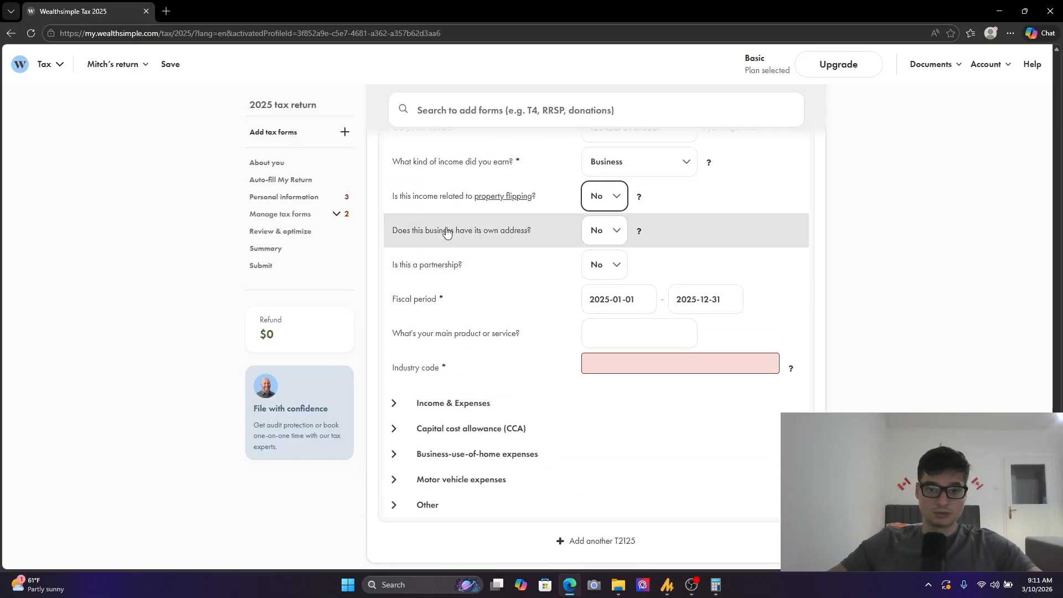
- Enter Consulting as the main product or service and set the industry code to 541611, administrative and general management consulting services
scroll(399, 210, down, 2)
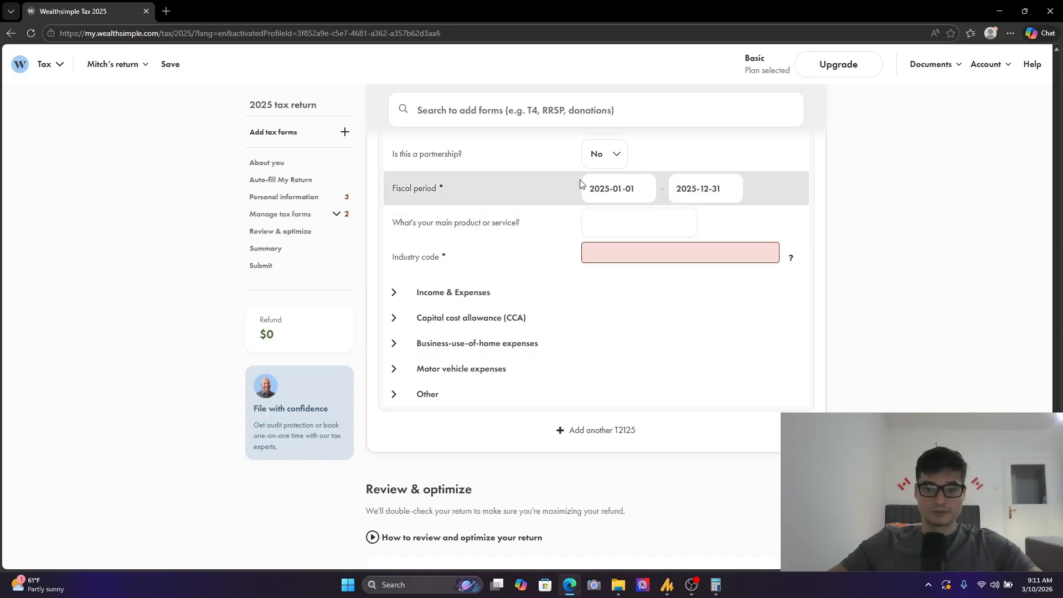
click(616, 221)
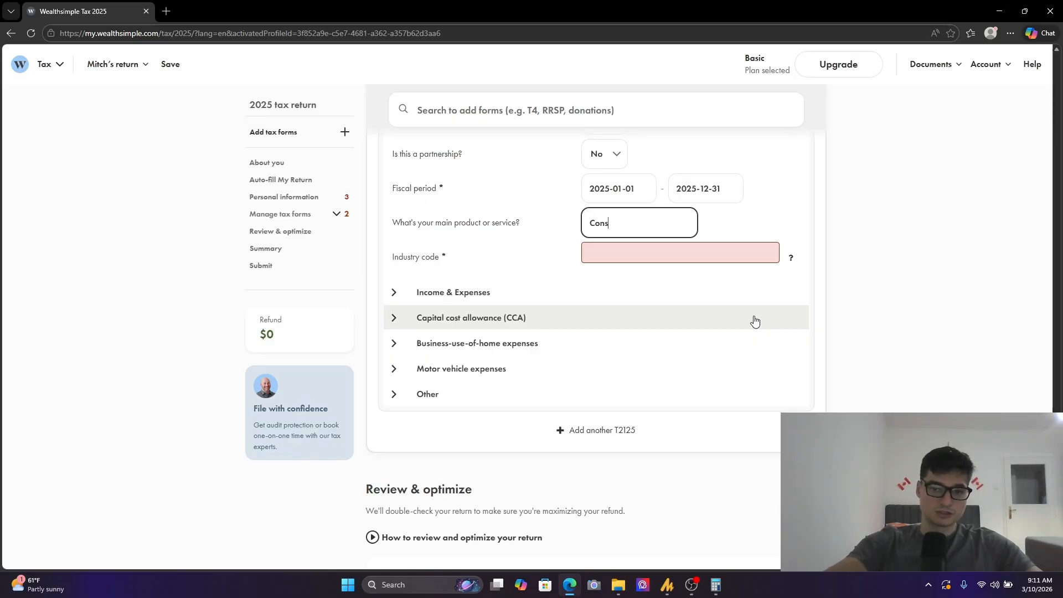
text(Consulting)
click(754, 255)
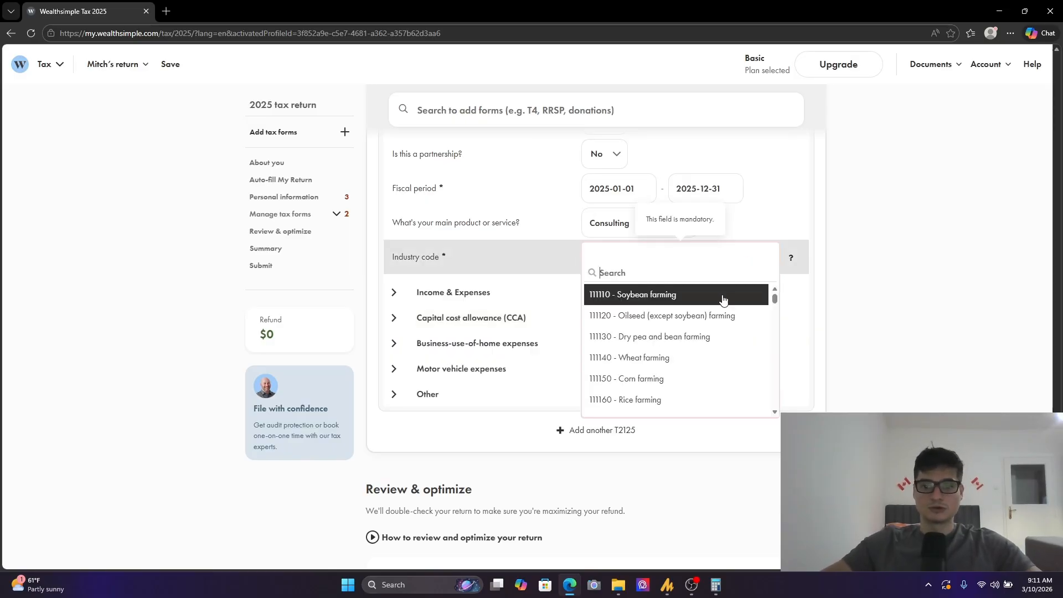
text(Consulting)
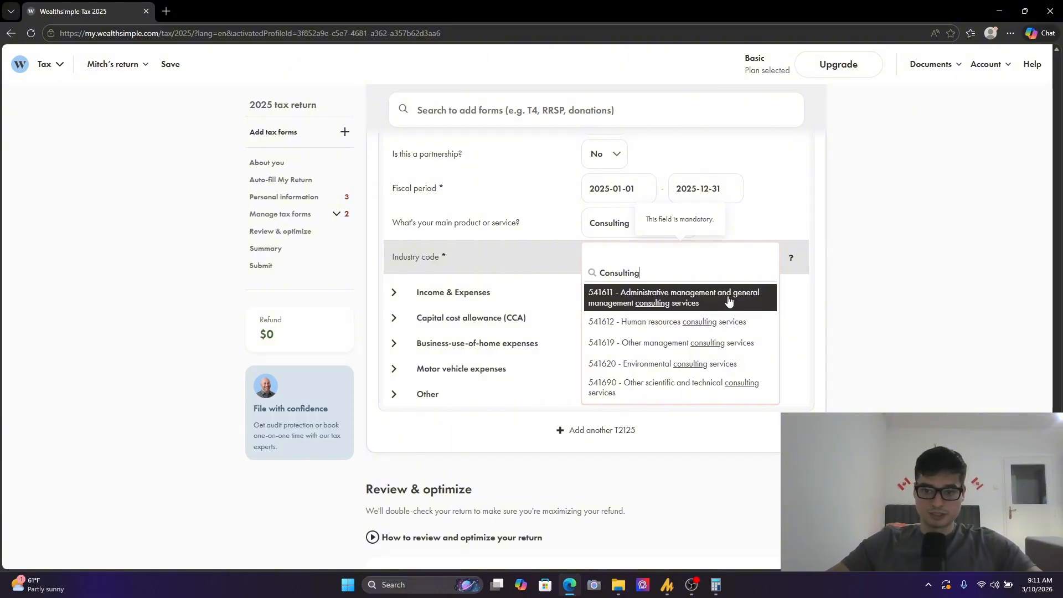
click(668, 303)
- Expand the T2125's Income & Expenses section and enter 25,000 for gross sales, commissions or fees
scroll(448, 277, down, 1)
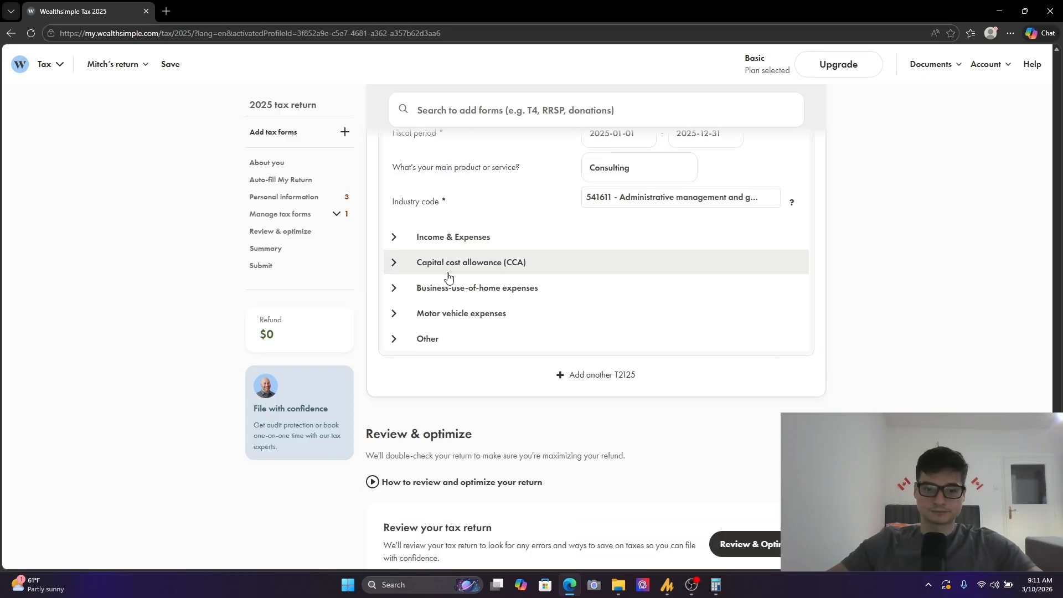
click(435, 237)
scroll(541, 273, down, 3)
scroll(526, 227, up, 1)
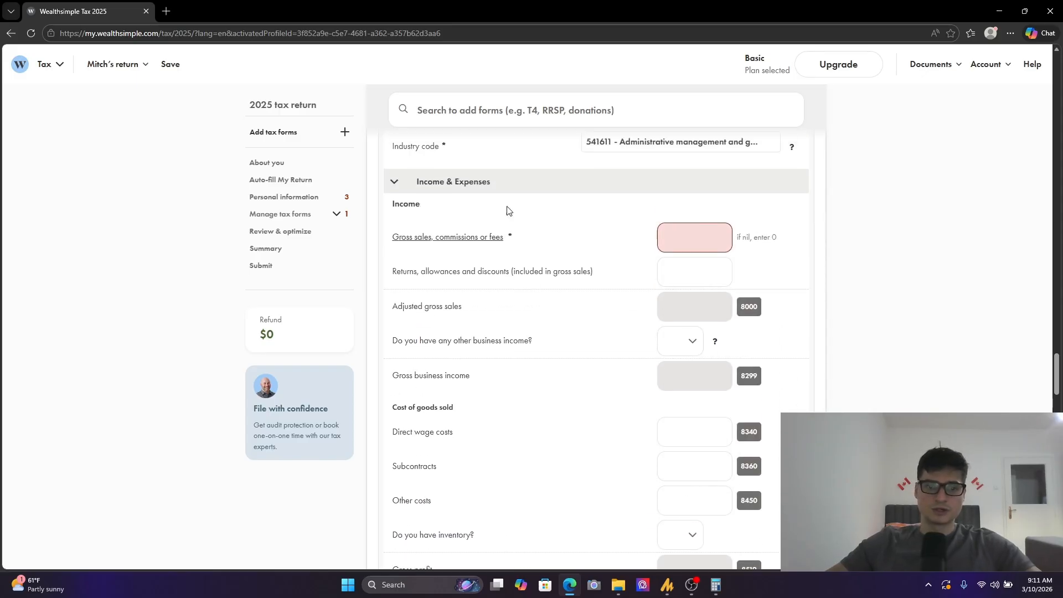
click(711, 238)
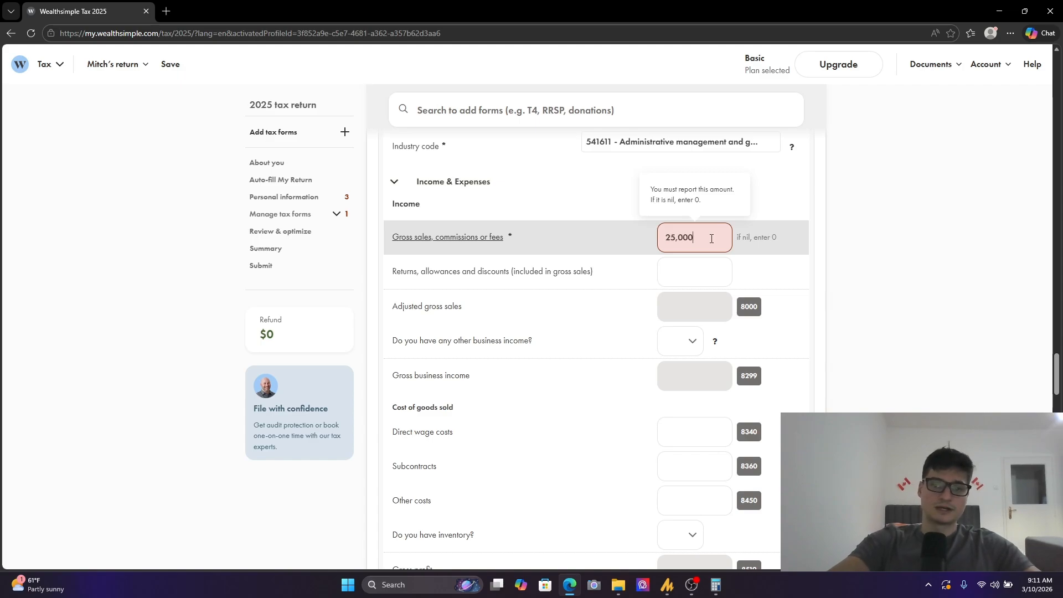
click(981, 291)
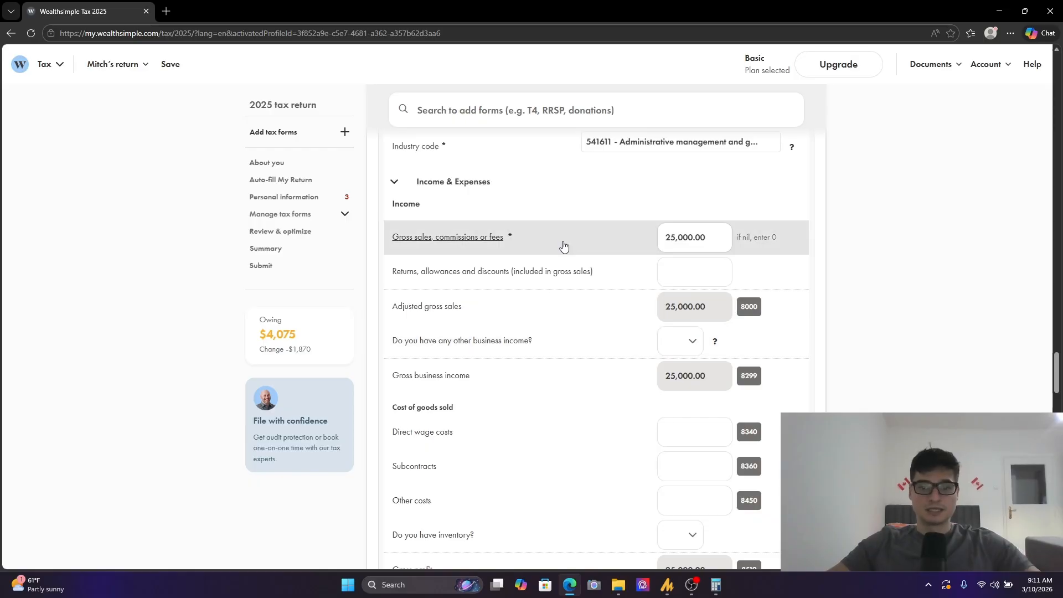
- Enter 1,000 for subcontracts under cost of goods sold
scroll(610, 274, down, 1)
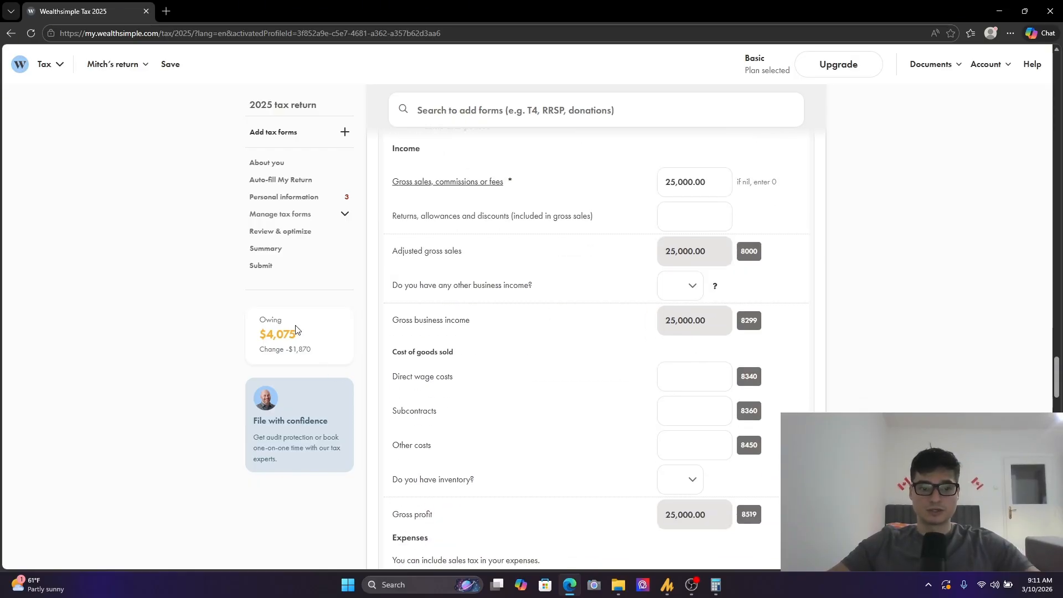
scroll(680, 338, down, 3)
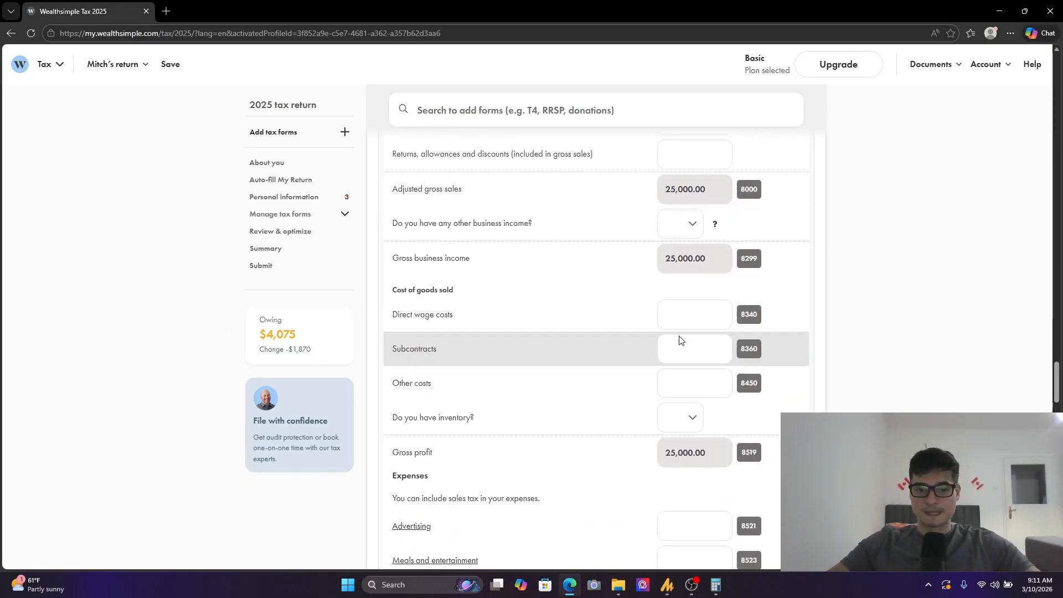
scroll(672, 258, up, 2)
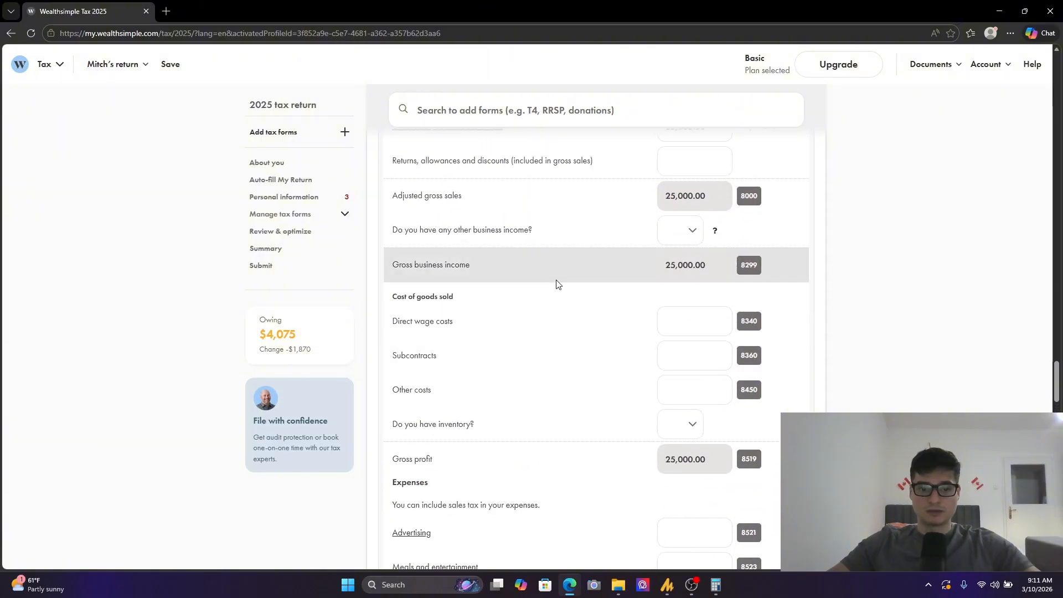
click(715, 318)
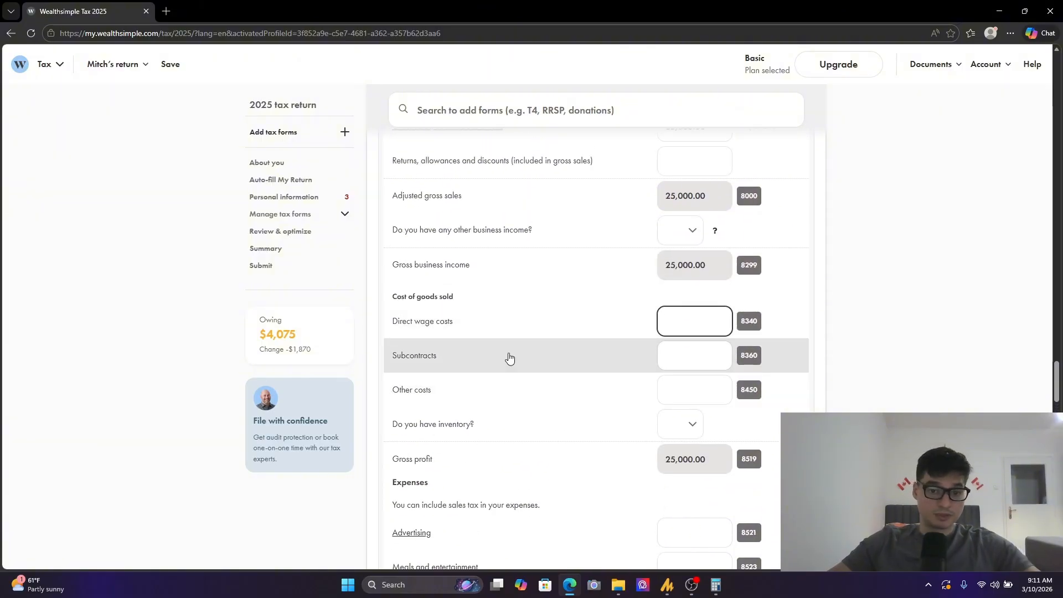
click(671, 366)
text(1)
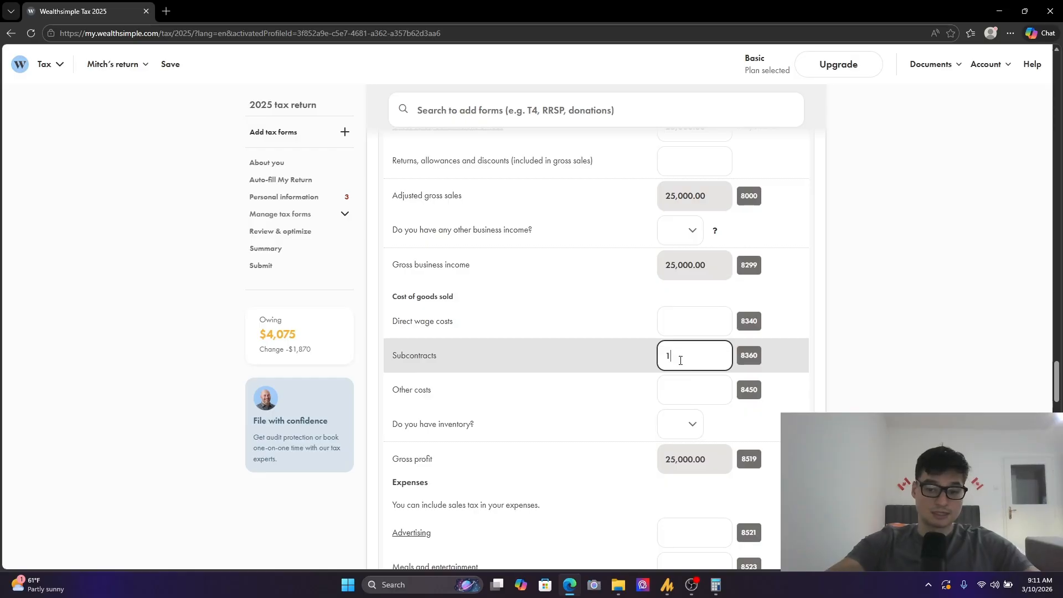
text(000)
click(990, 309)
click(672, 355)
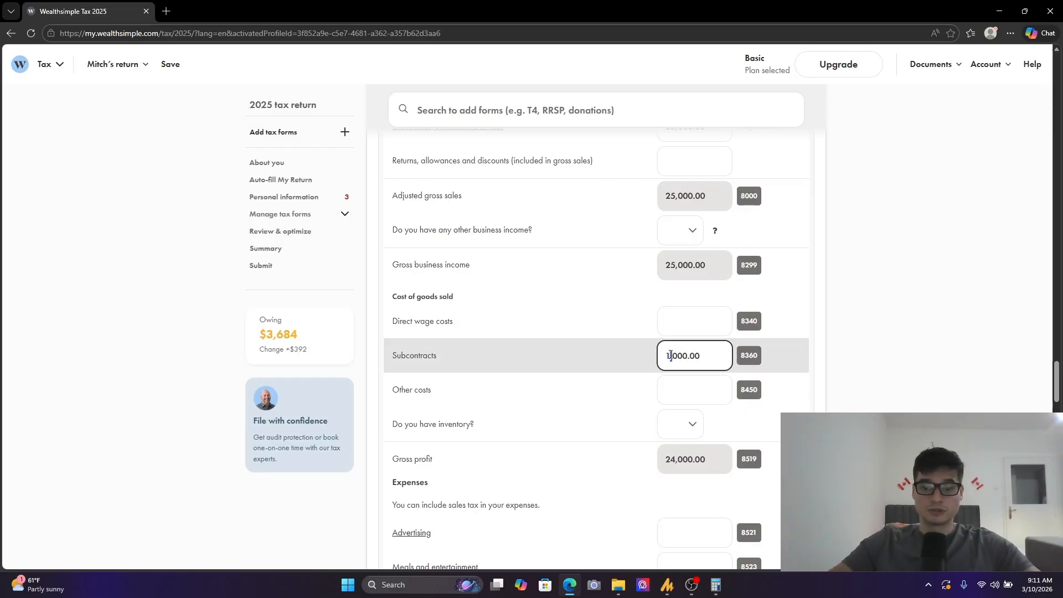
scroll(867, 343, up, 3)
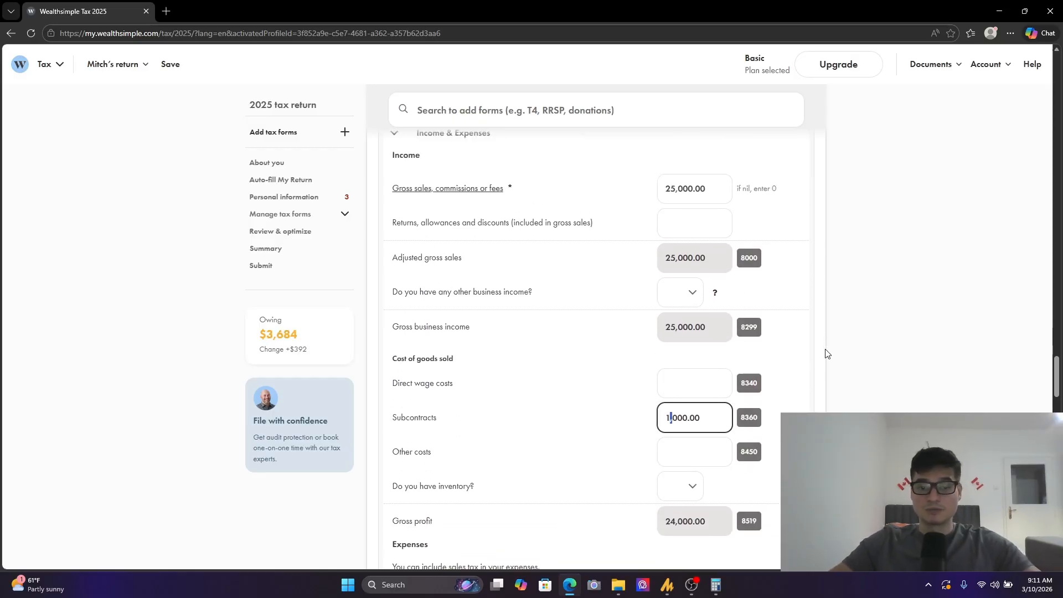
scroll(826, 346, down, 4)
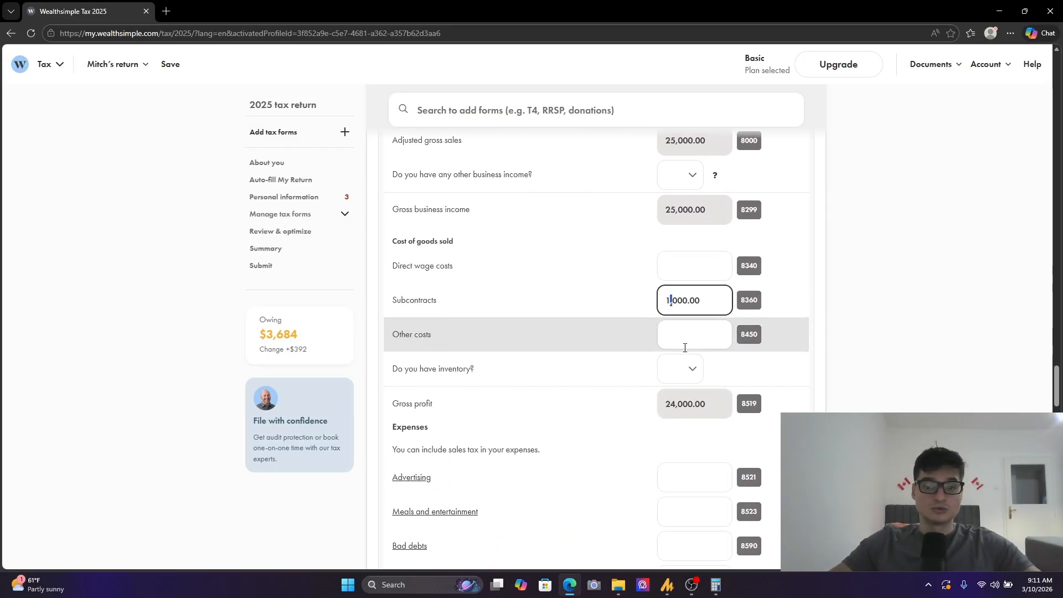
- Enter 1,000 for advertising in the T2125's Expenses section
click(717, 301)
scroll(717, 332, down, 1)
scroll(703, 311, down, 3)
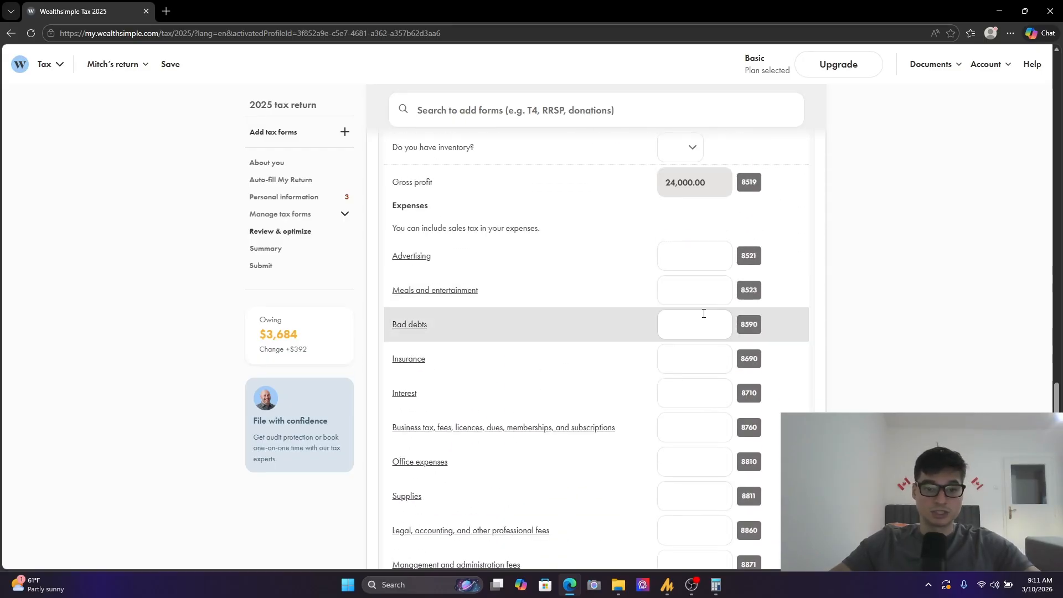
click(703, 254)
text(1,000)
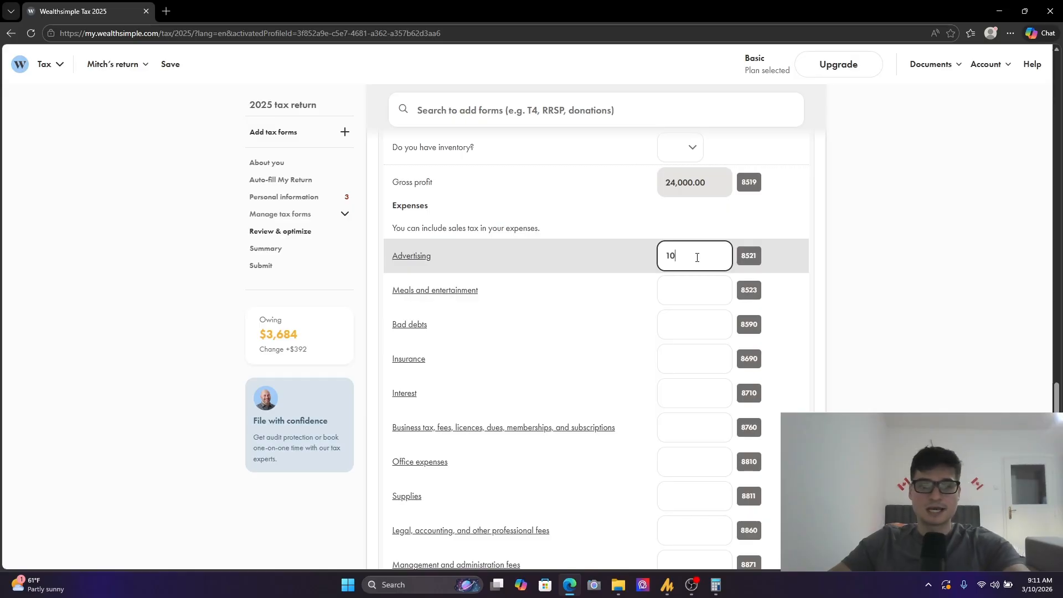
click(878, 254)
- Review the T2125's income, cost of goods sold and expense categories down to the net income lines
drag(463, 228, 509, 454)
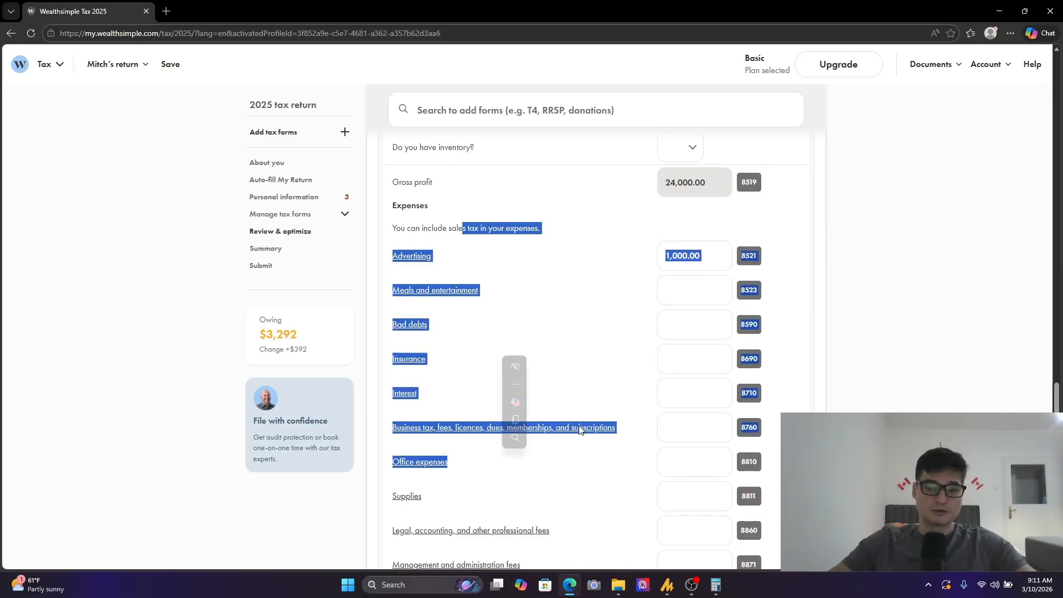
click(795, 313)
scroll(482, 281, up, 6)
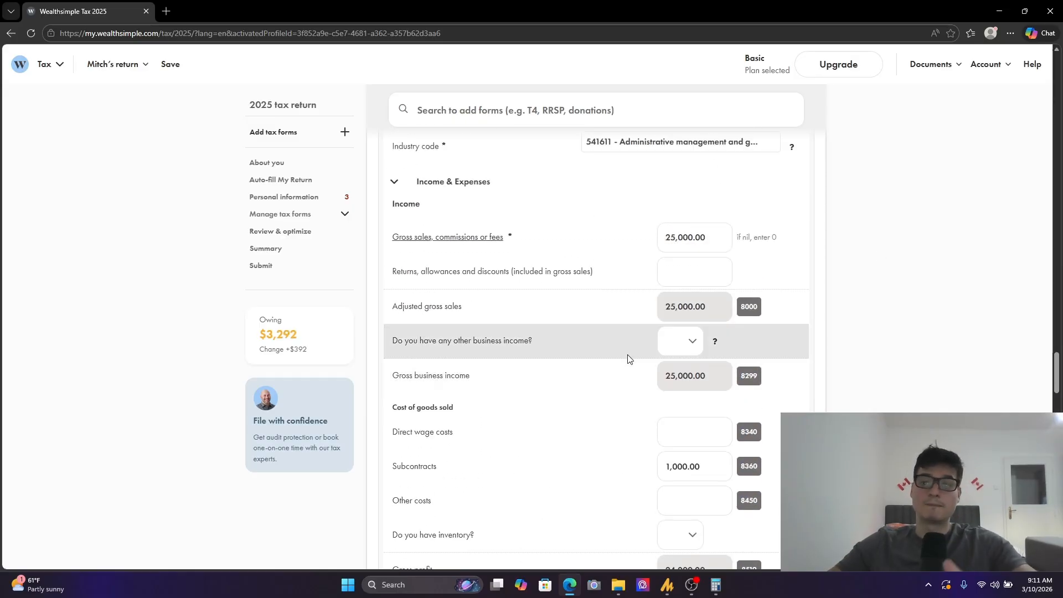
scroll(620, 357, down, 7)
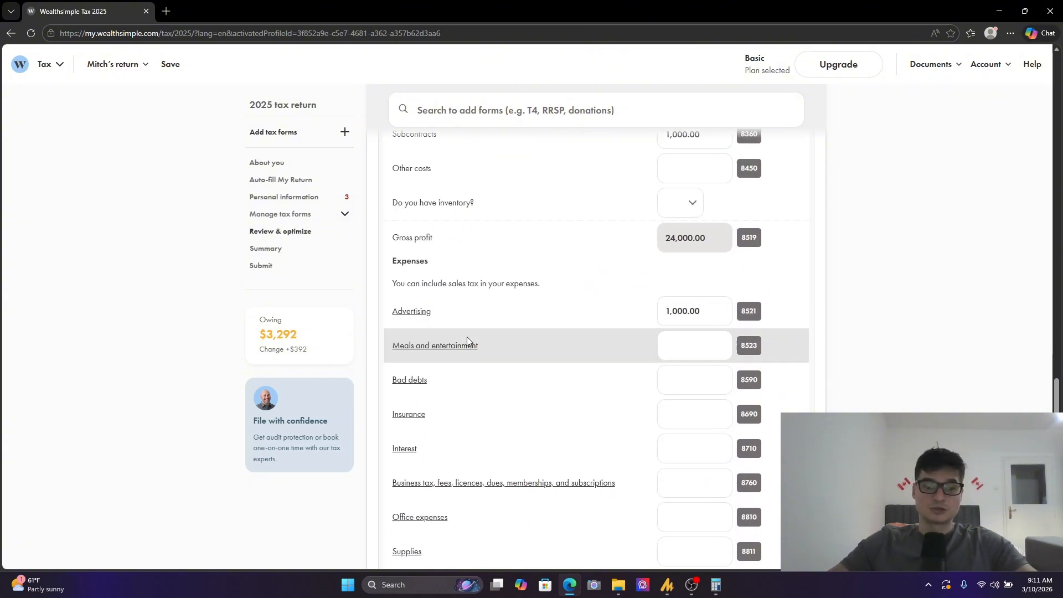
scroll(578, 329, down, 13)
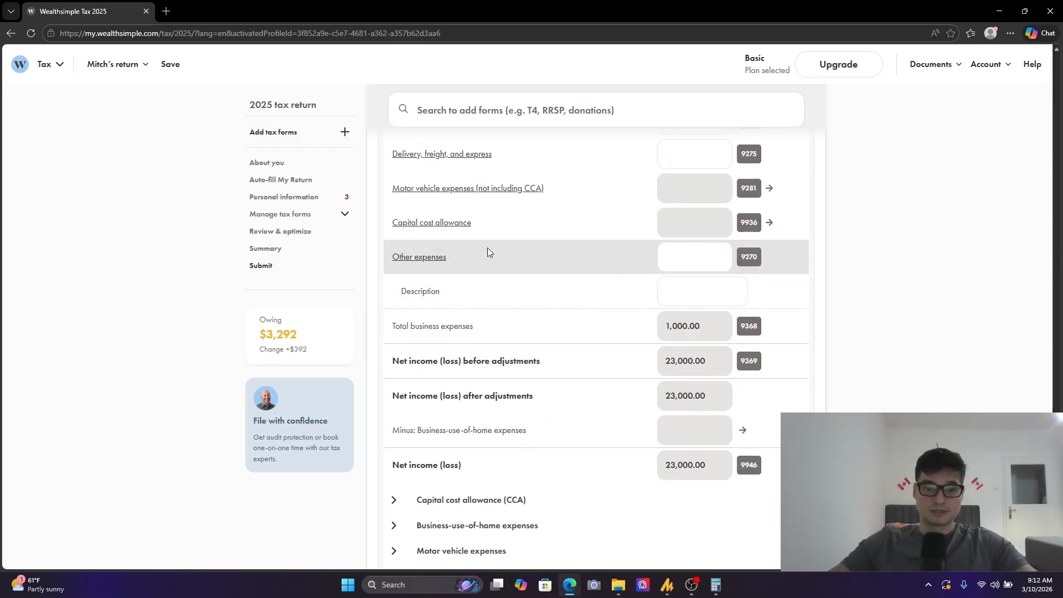
click(709, 266)
click(733, 294)
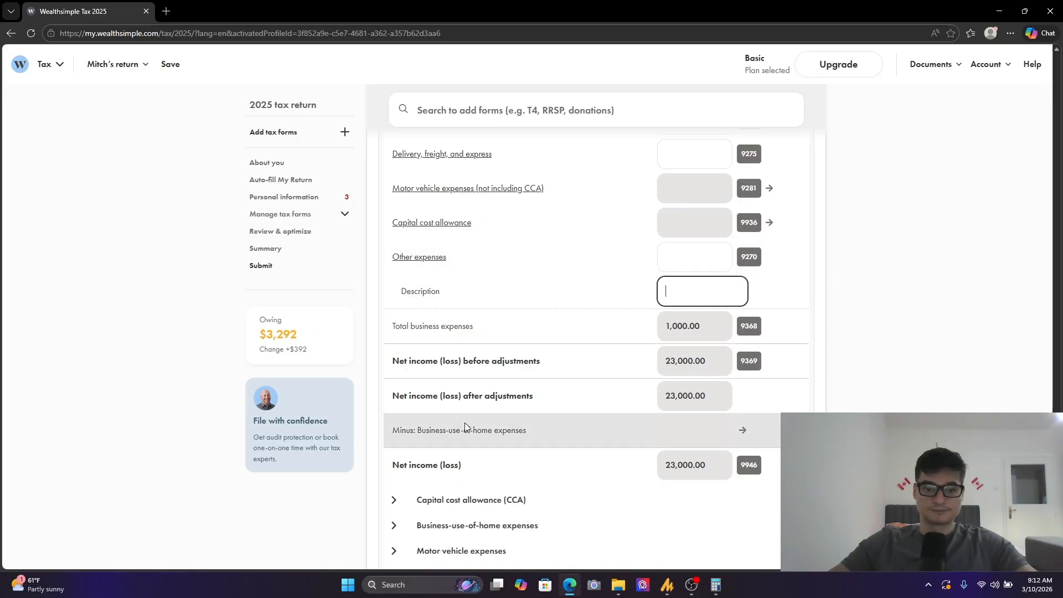
scroll(693, 344, up, 15)
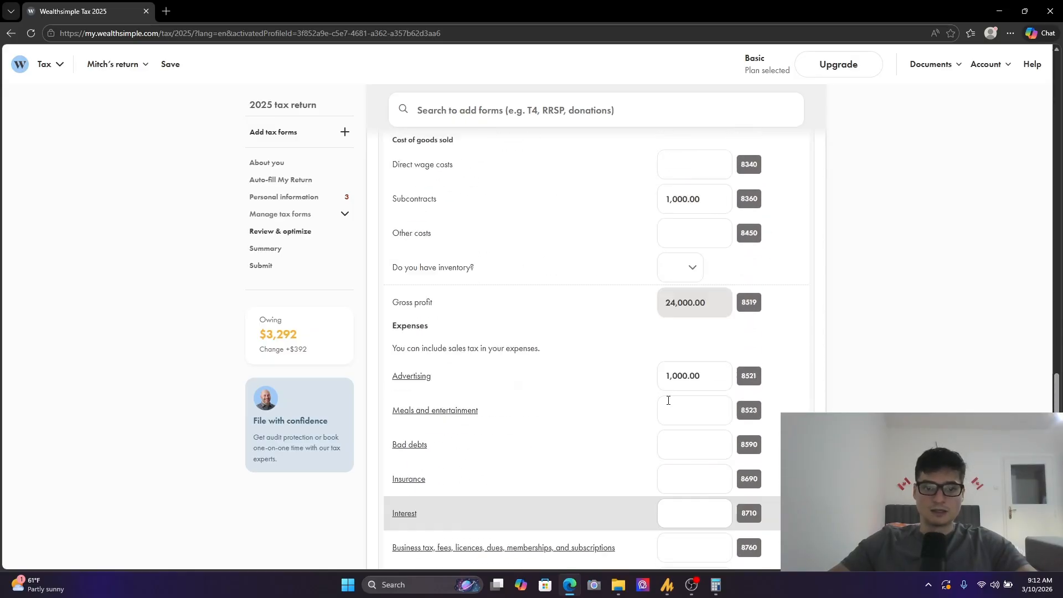
scroll(670, 399, up, 7)
scroll(621, 428, down, 5)
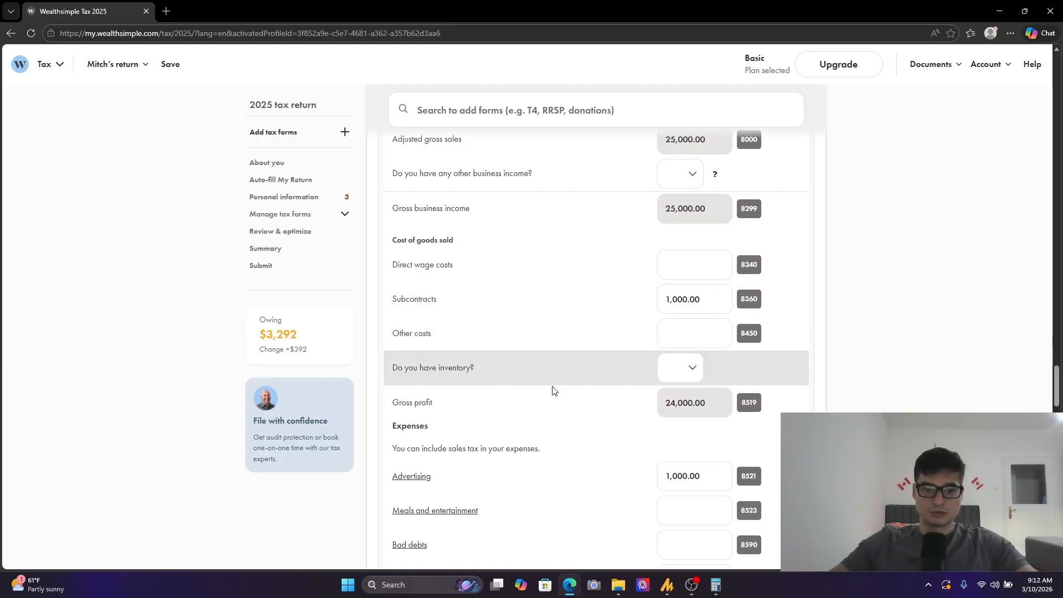
- Enter 2,000 as the deductible part of meals and entertainment
scroll(527, 398, down, 4)
click(700, 287)
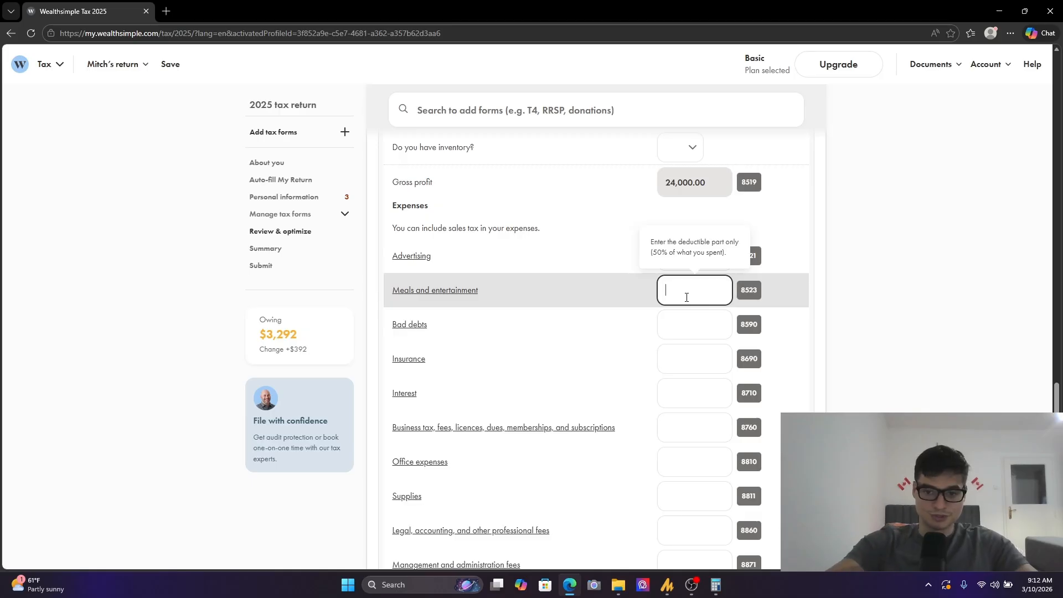
text(000)
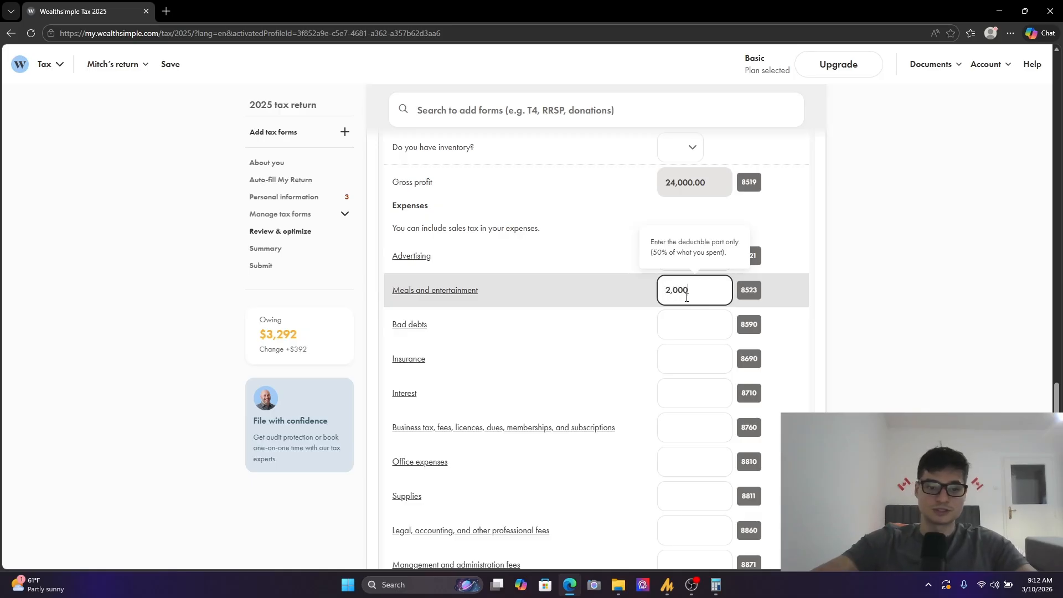
click(772, 306)
- Enter 1,000 for insurance and 1,000 for business tax, fees, licences, dues, memberships, and subscriptions
scroll(669, 380, down, 1)
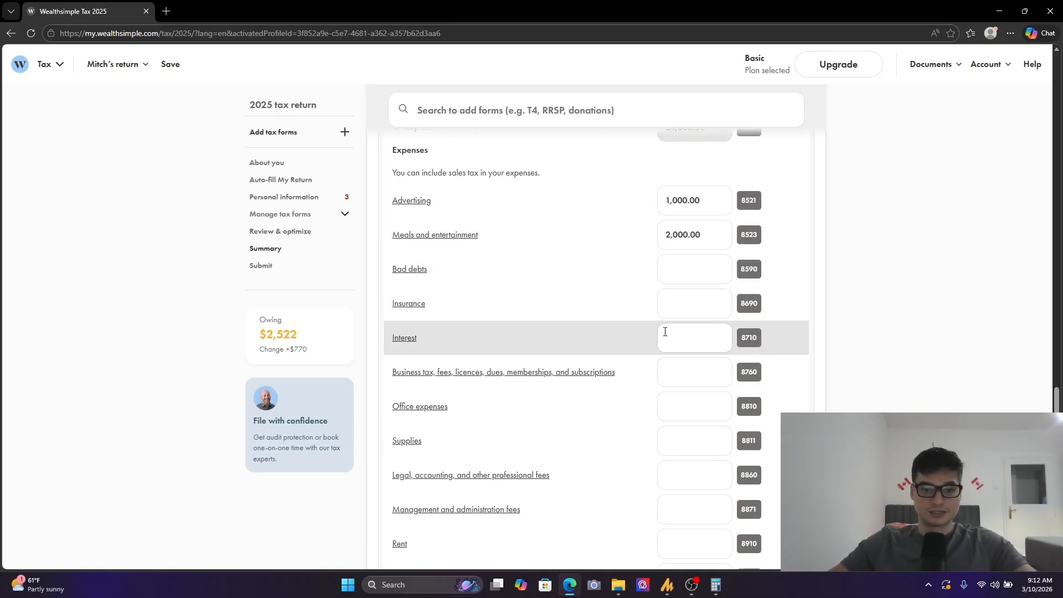
scroll(426, 285, down, 1)
scroll(426, 286, down, 1)
click(695, 192)
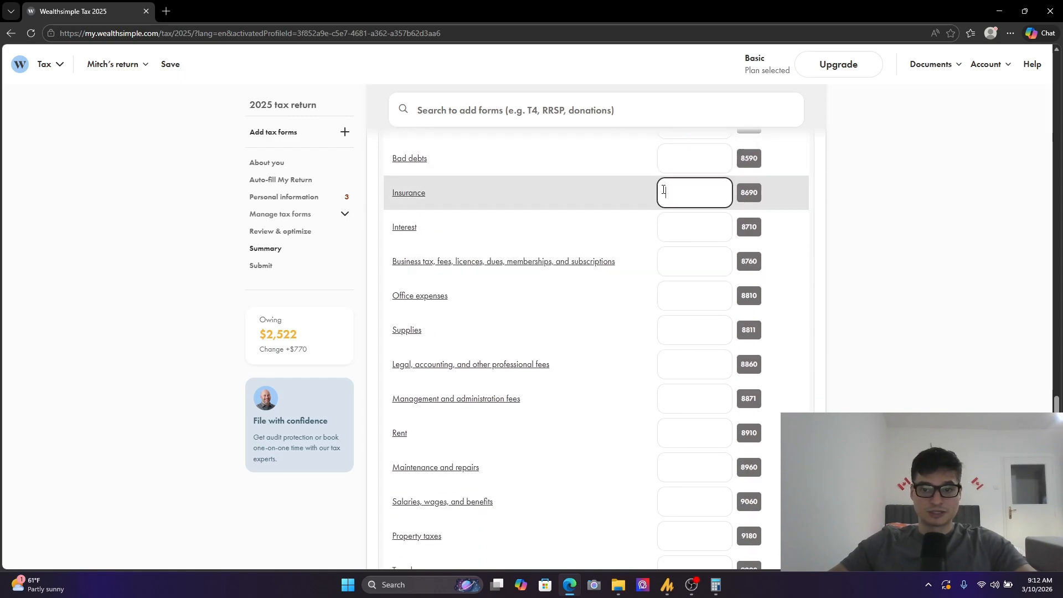
text(1,000)
click(783, 237)
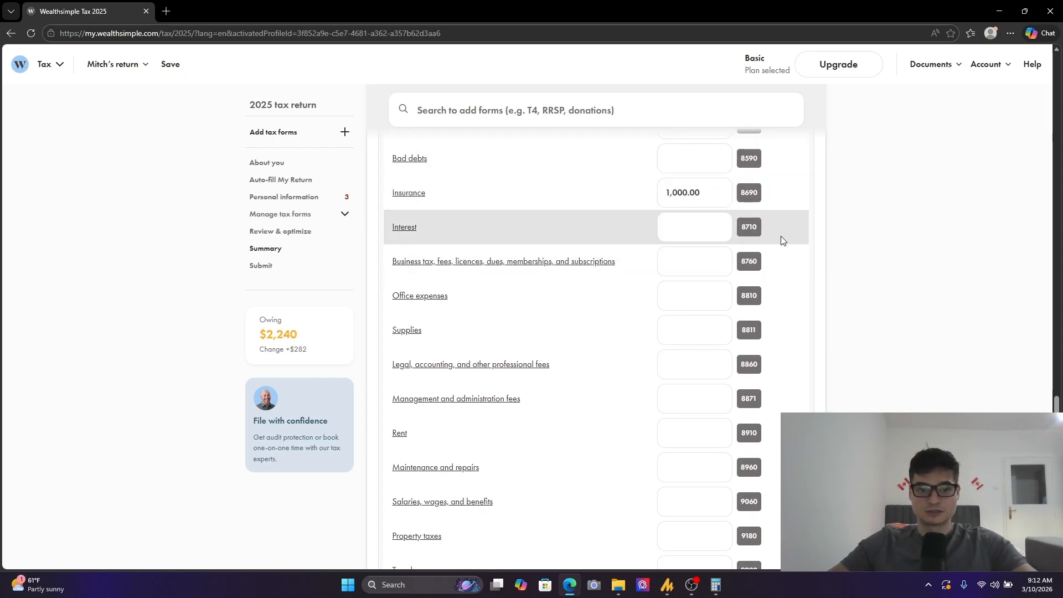
click(687, 268)
text(1,000)
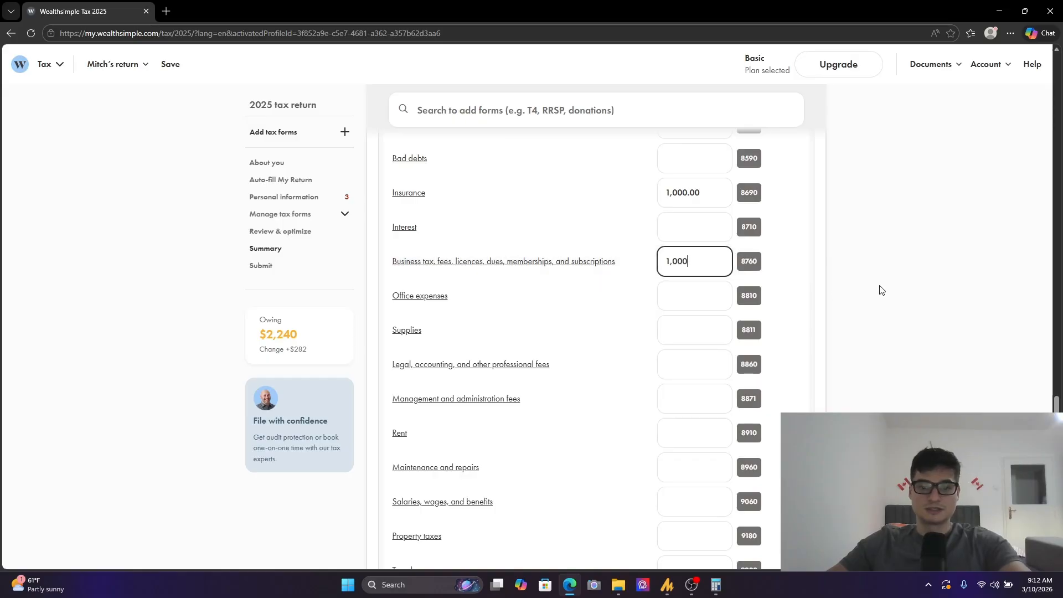
click(867, 297)
- Enter 5,000 for interest among the business expenses
scroll(477, 271, down, 1)
scroll(524, 213, up, 1)
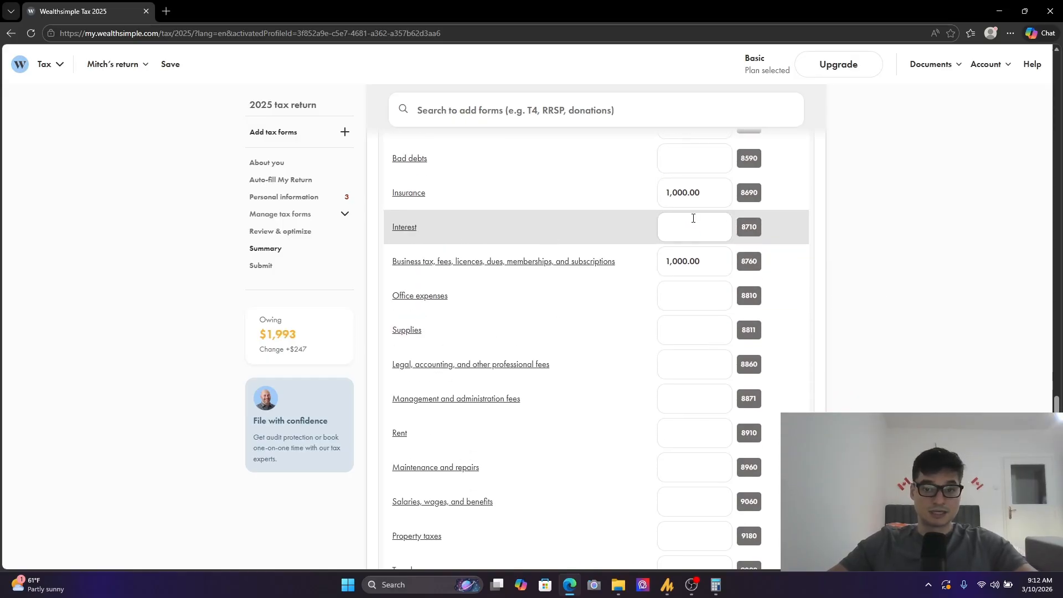
scroll(571, 319, down, 1)
scroll(585, 282, up, 1)
click(699, 228)
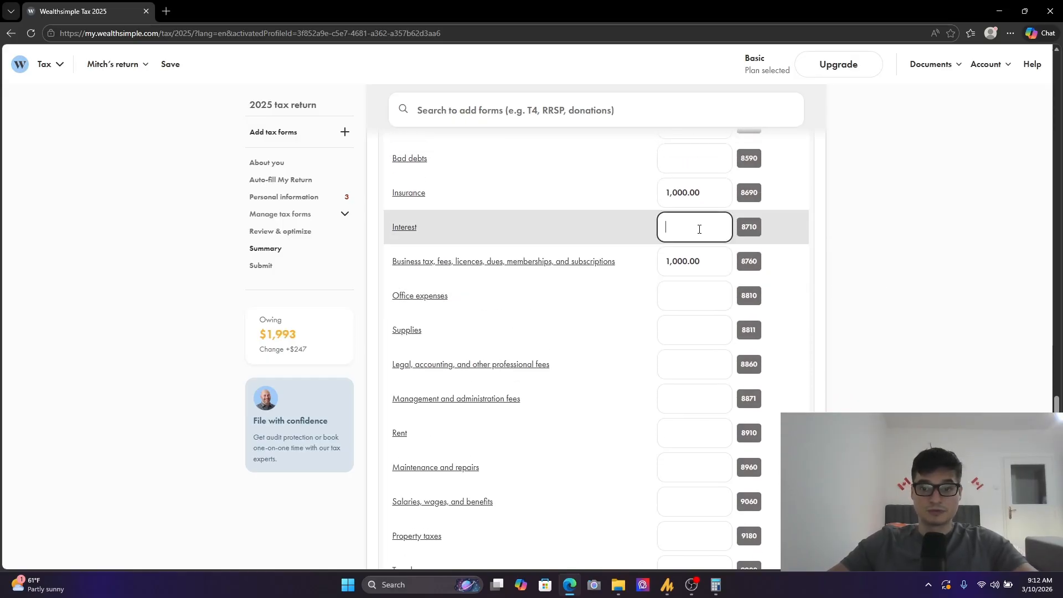
text(5,000)
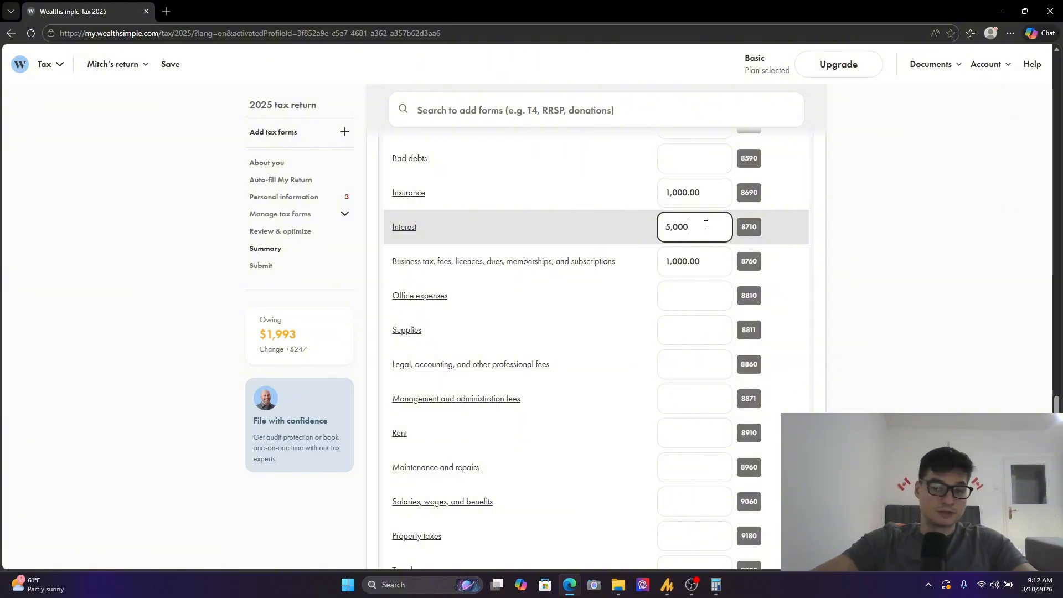
click(793, 212)
- Enter 1,000 for office expenses
scroll(695, 315, down, 1)
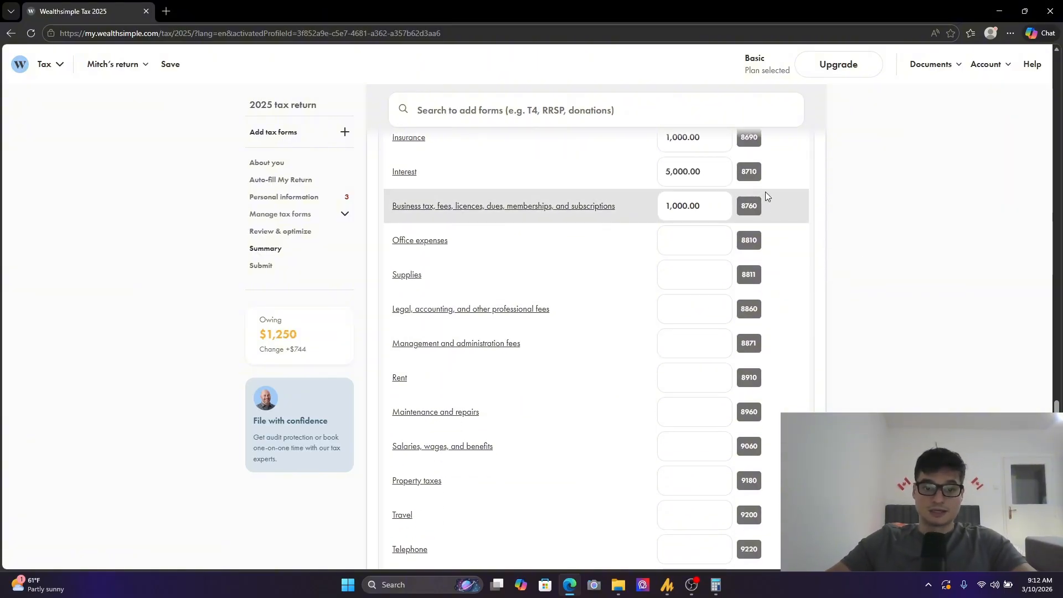
scroll(743, 344, down, 1)
click(709, 188)
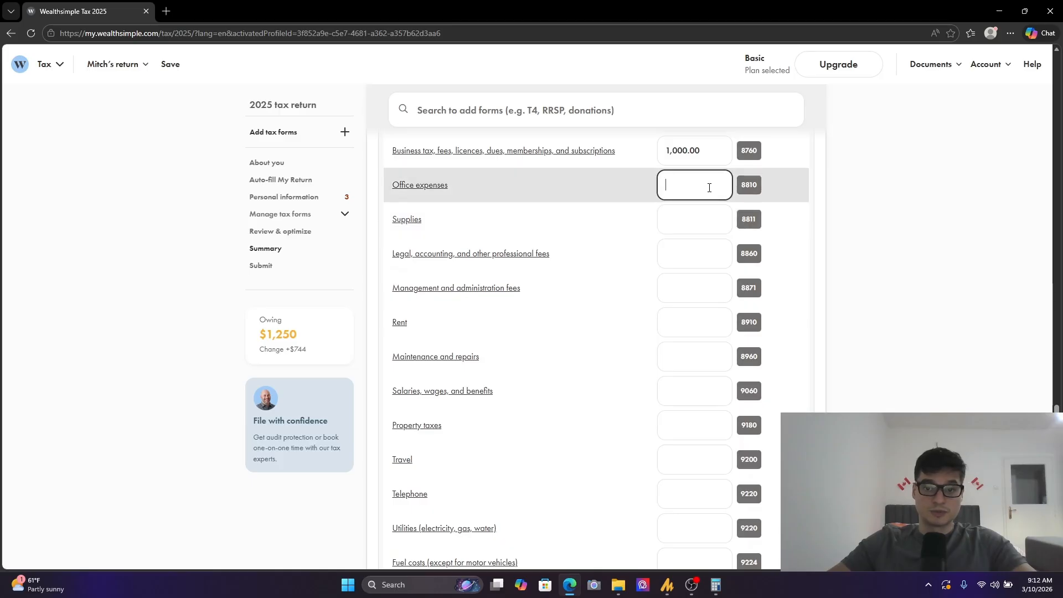
text(1,000)
click(829, 289)
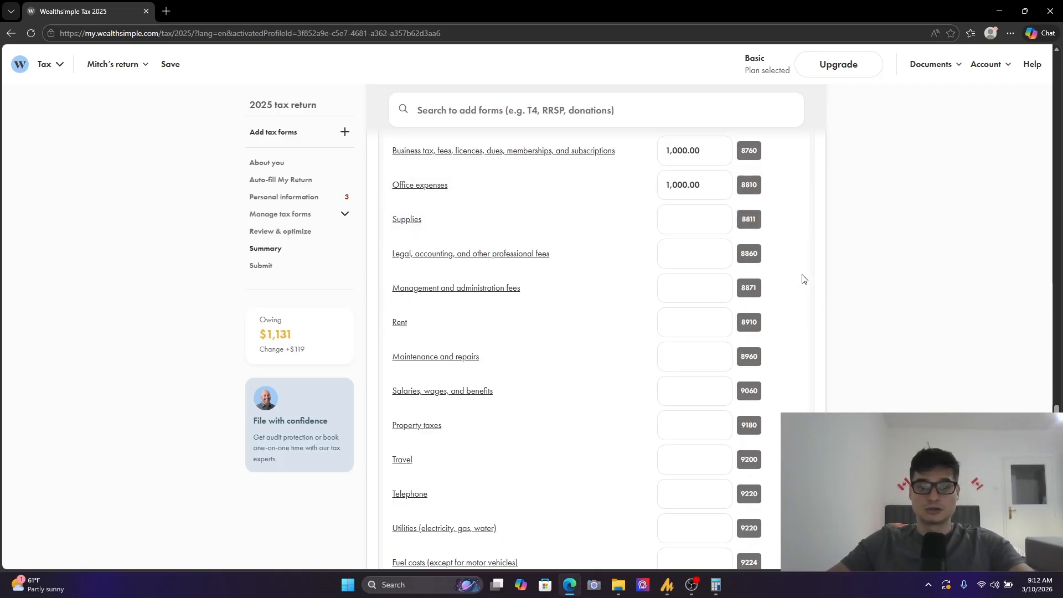
- Enter 1,000 for legal, accounting, and other professional fees
click(723, 256)
text(1,000.)
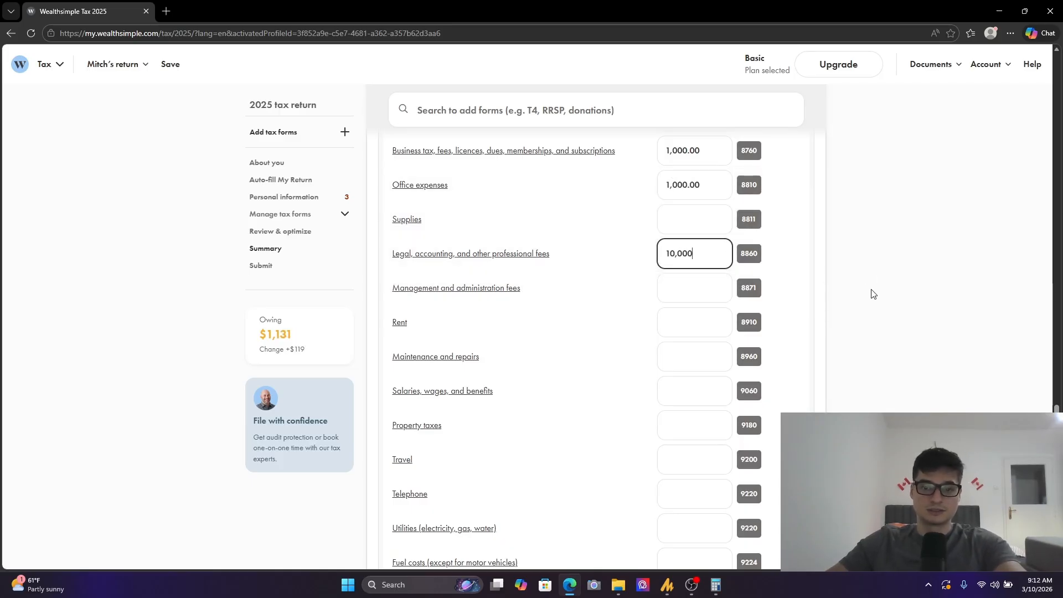
text(0)
key(BackSpace)
click(872, 292)
- Enter 6,000 for rent among the business expenses
scroll(787, 318, down, 2)
click(722, 216)
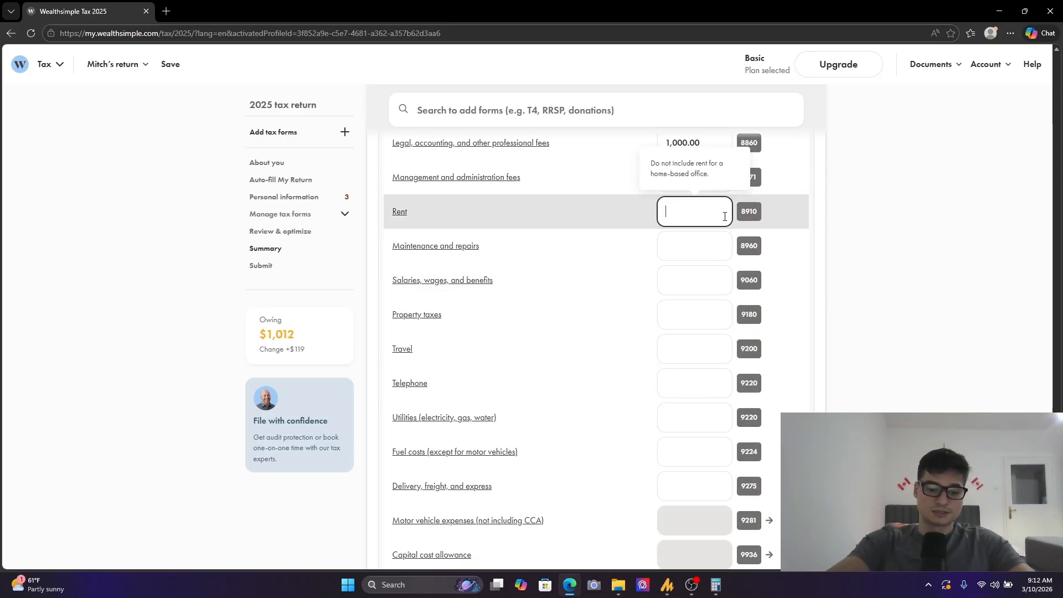
text(6,000)
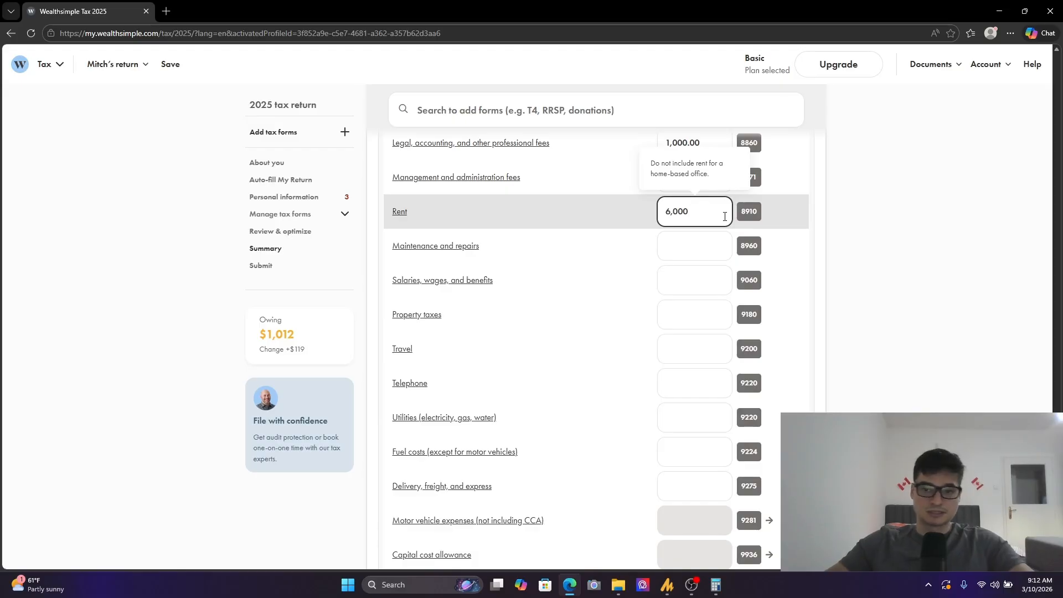
click(864, 246)
- Enter 1,222 for other expenses and describe them as "Other Expenses."
scroll(630, 252, down, 1)
click(693, 225)
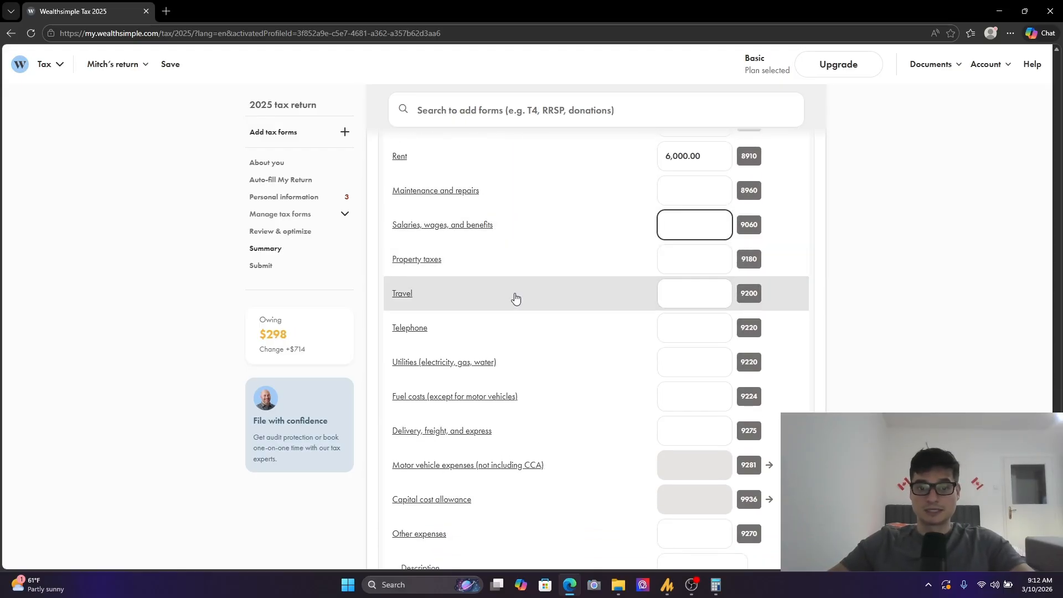
scroll(456, 188, down, 1)
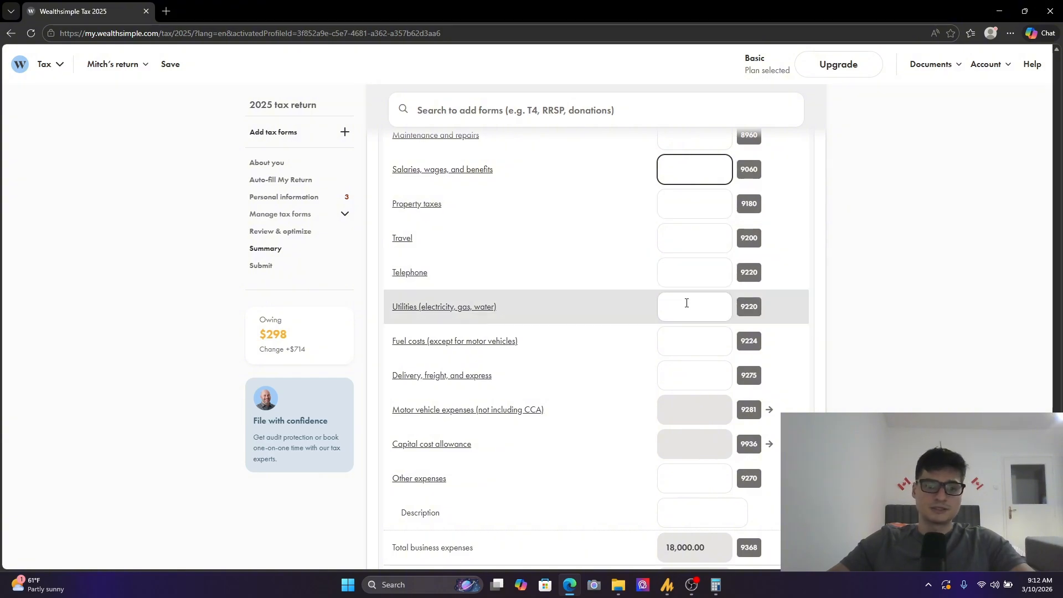
scroll(498, 197, down, 1)
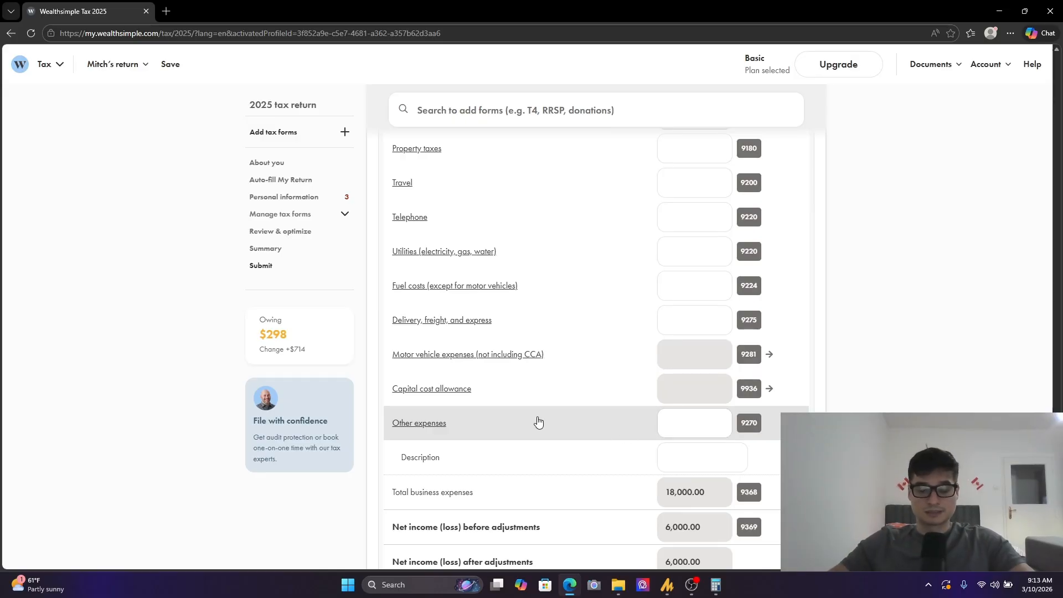
scroll(533, 444, up, 3)
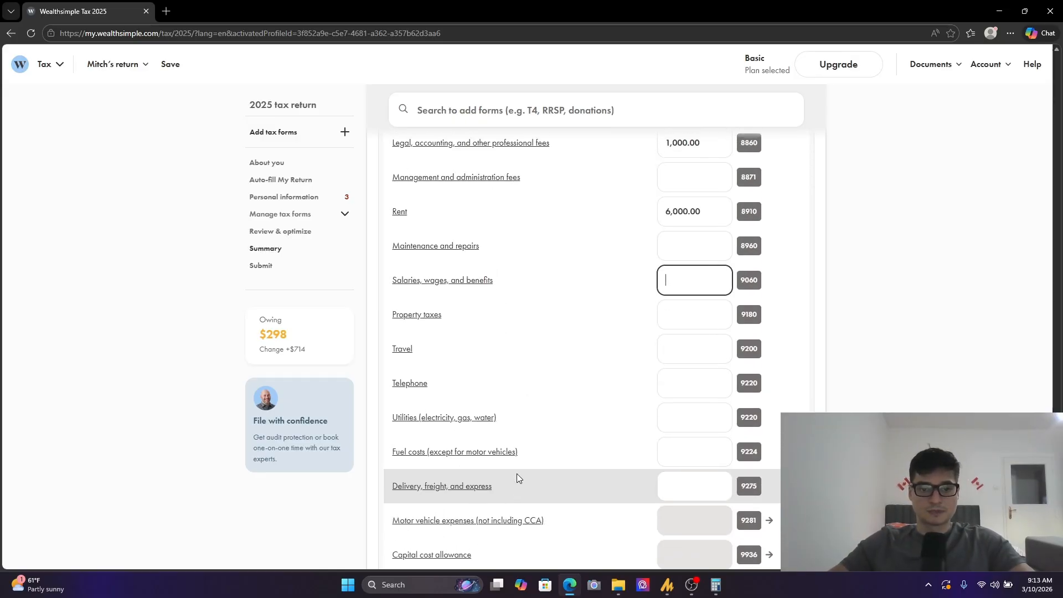
scroll(518, 477, down, 3)
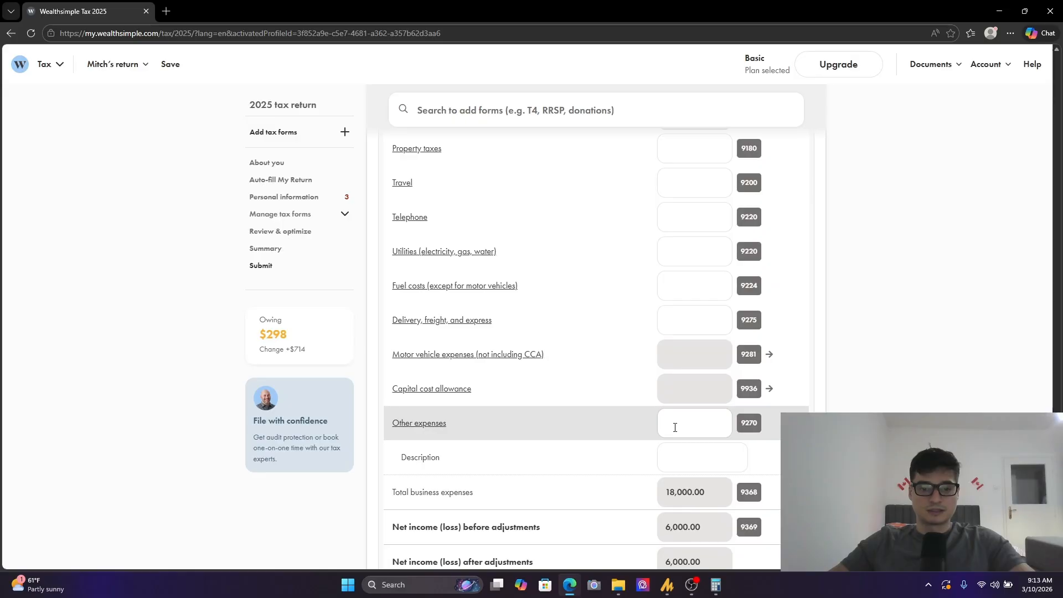
click(680, 446)
click(688, 421)
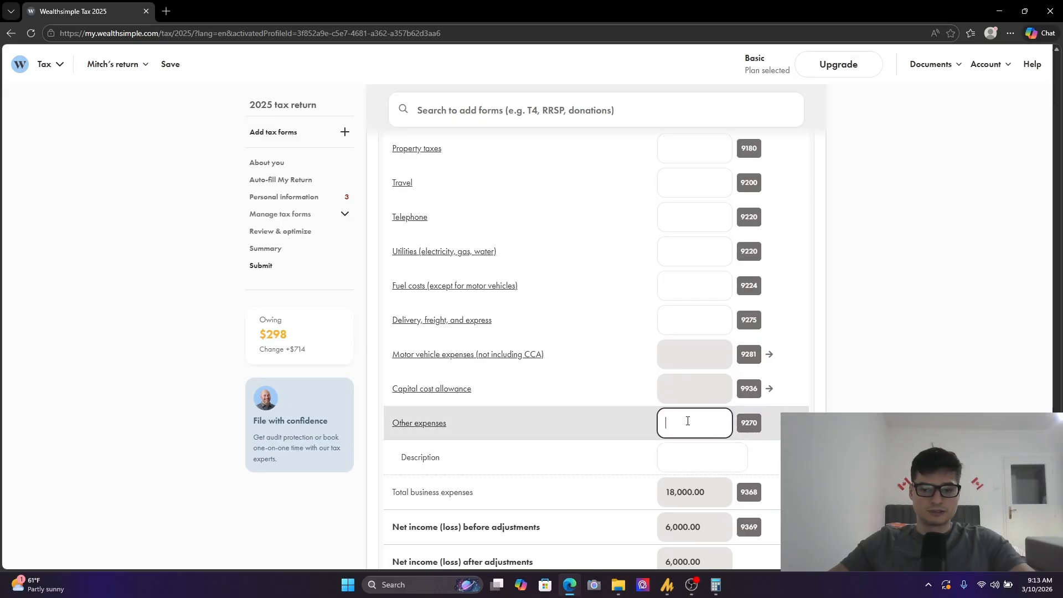
text(1,222)
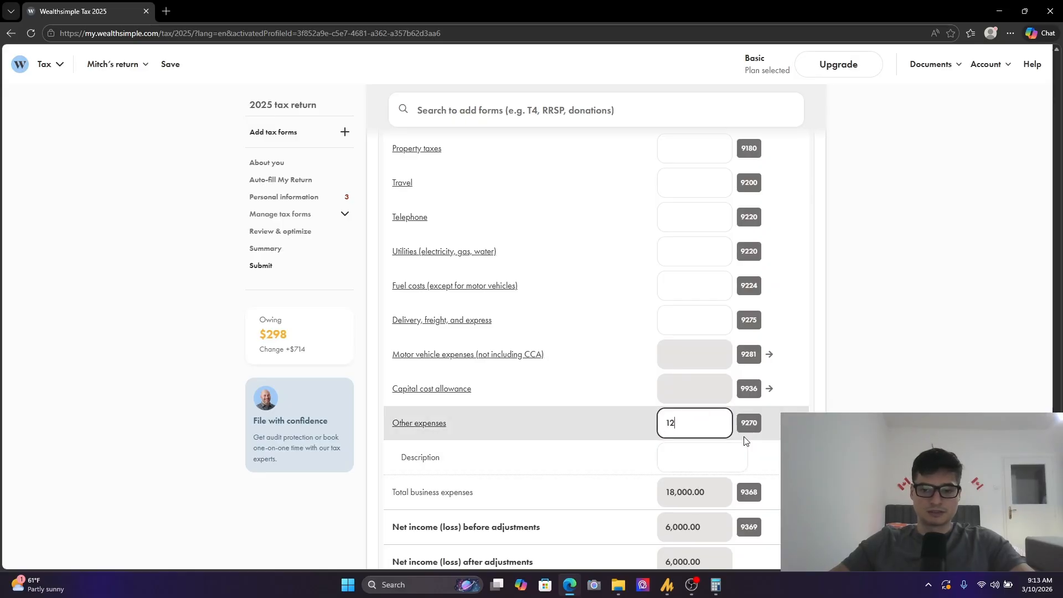
click(869, 375)
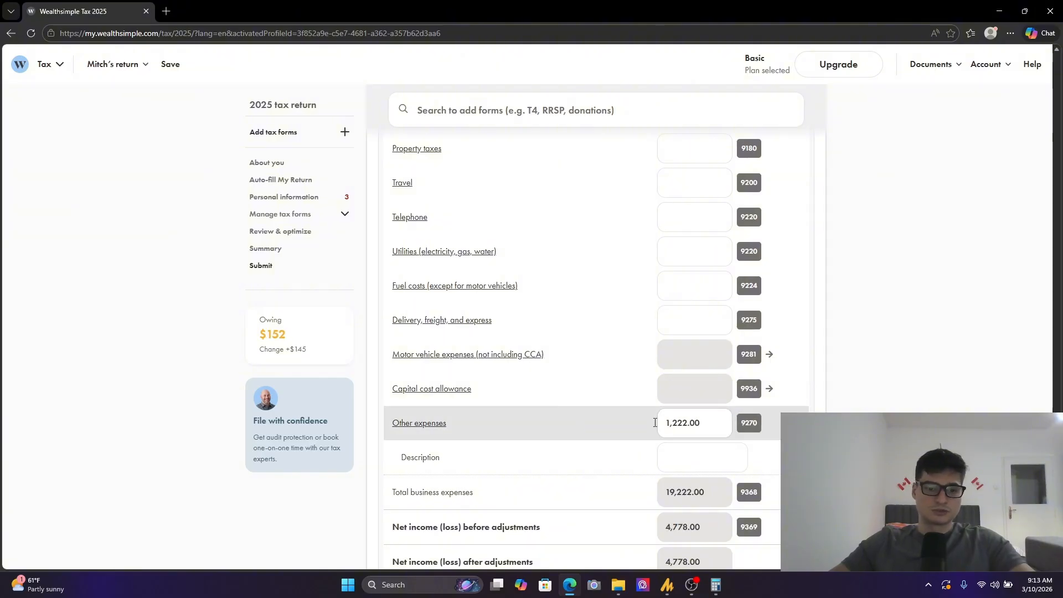
click(727, 453)
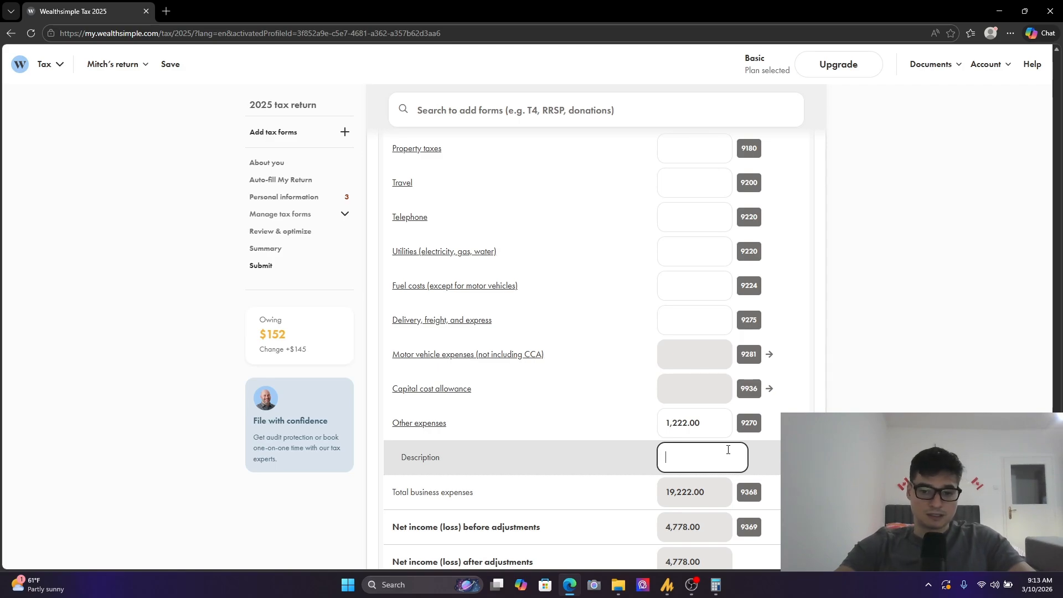
text(Other Expenses.)
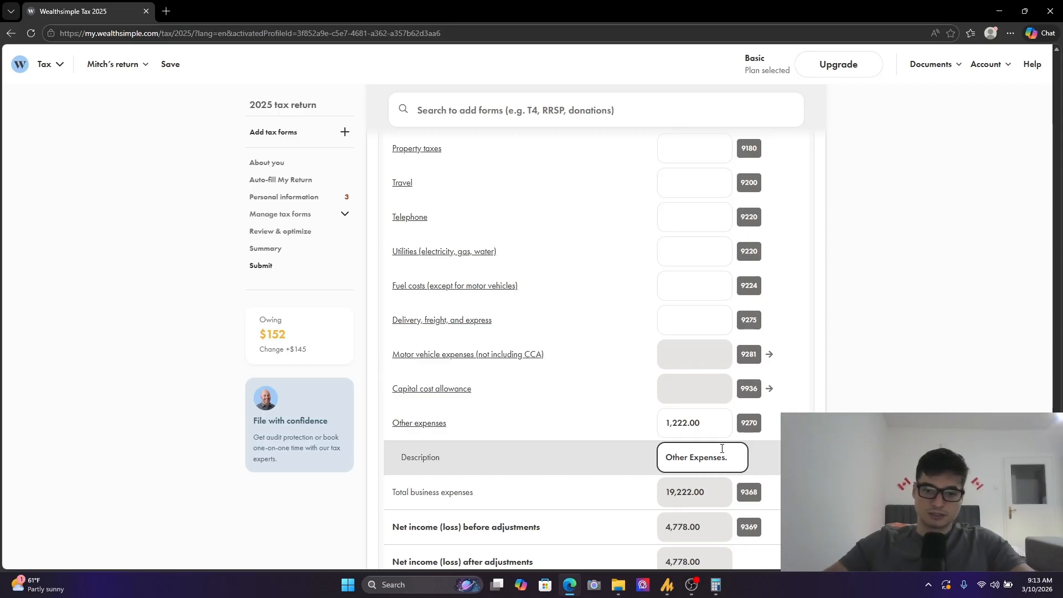
- Enter 1,444 for travel among the business expenses
click(720, 191)
text(1444)
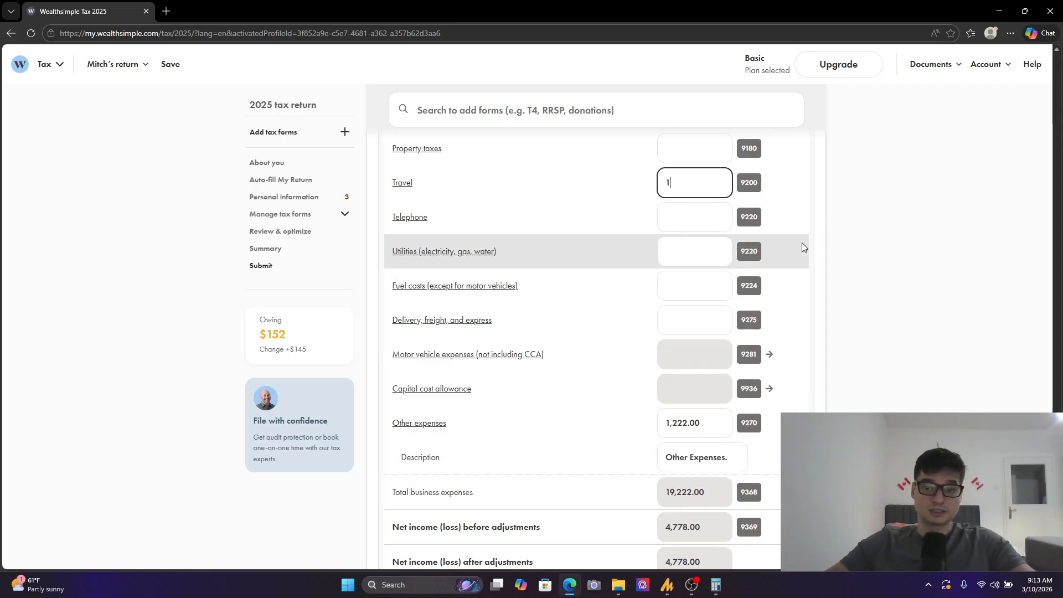
click(822, 211)
scroll(640, 263, down, 4)
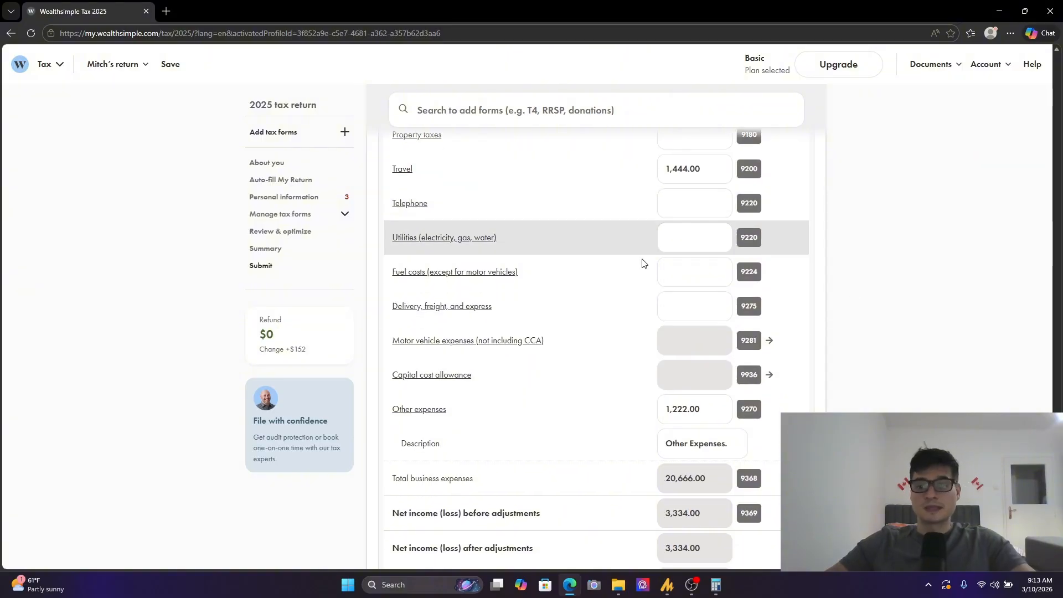
- Expand the capital cost allowance section and set the CCA reporting method to "I'll report the totals only"
scroll(447, 432, down, 2)
scroll(453, 418, up, 2)
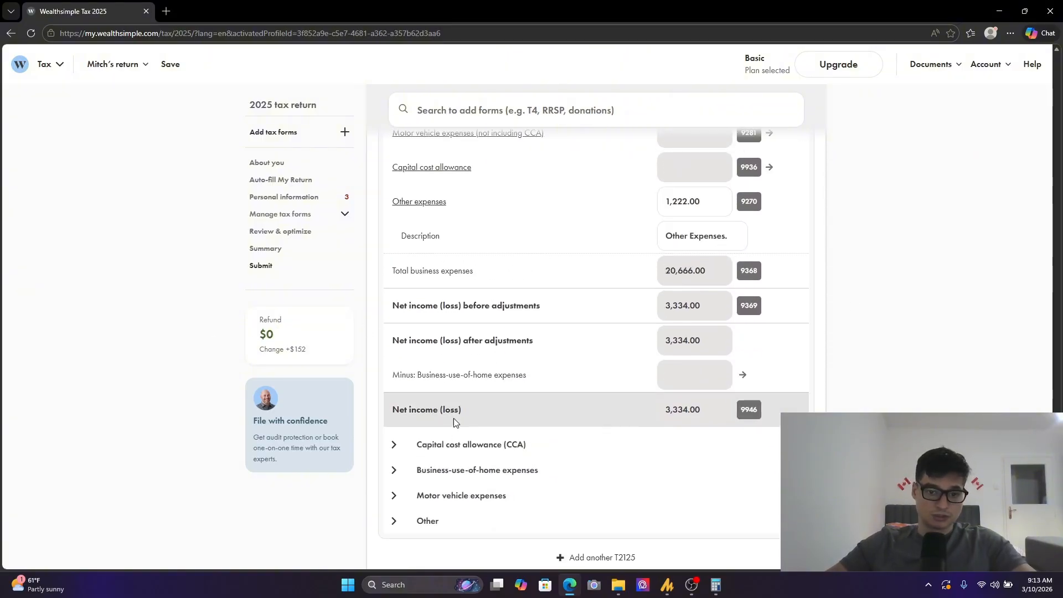
click(454, 444)
scroll(459, 409, down, 3)
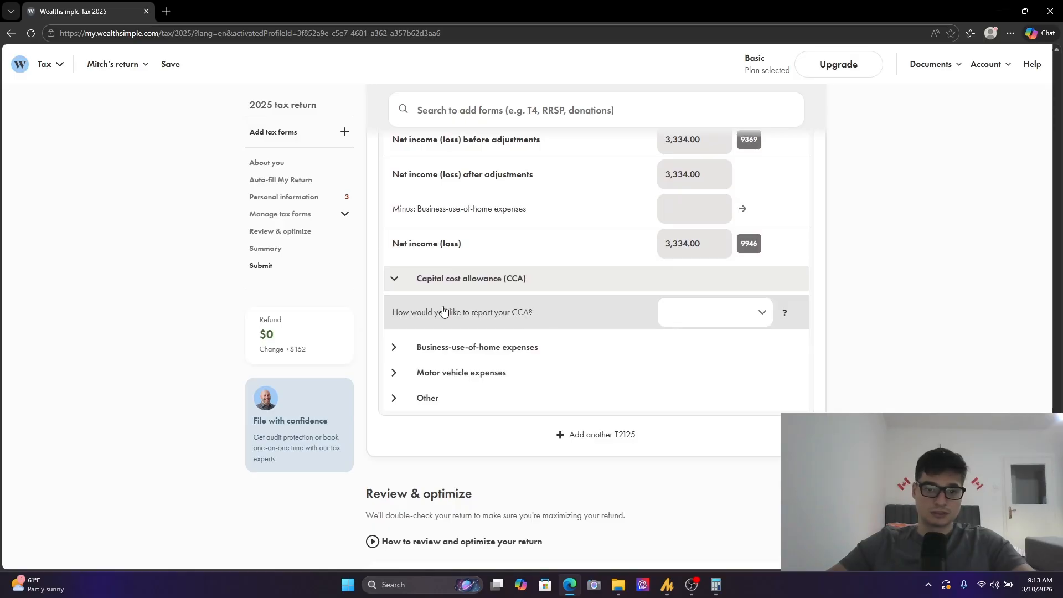
scroll(626, 340, up, 6)
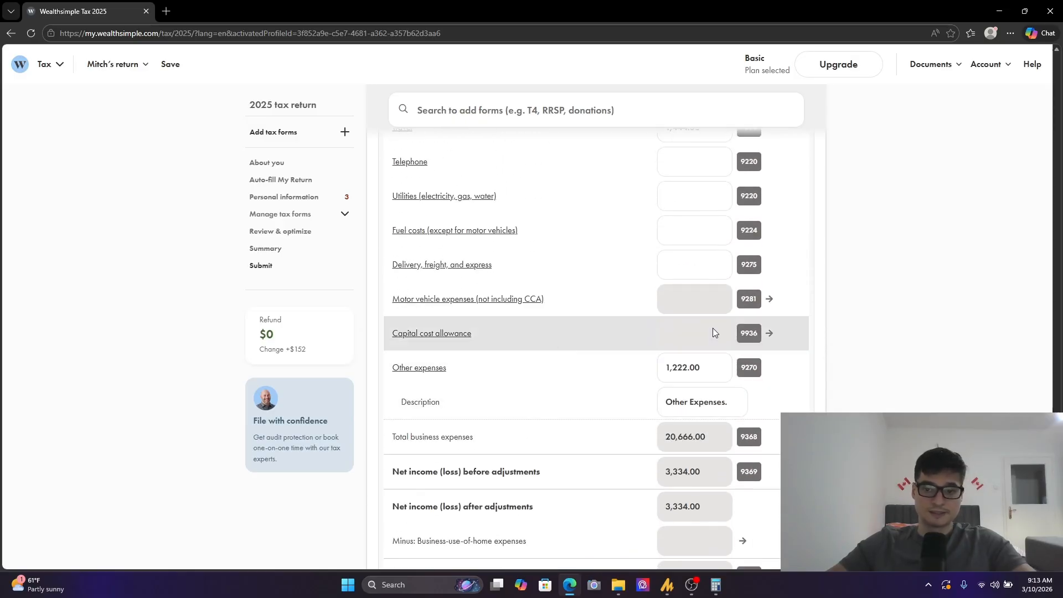
click(768, 333)
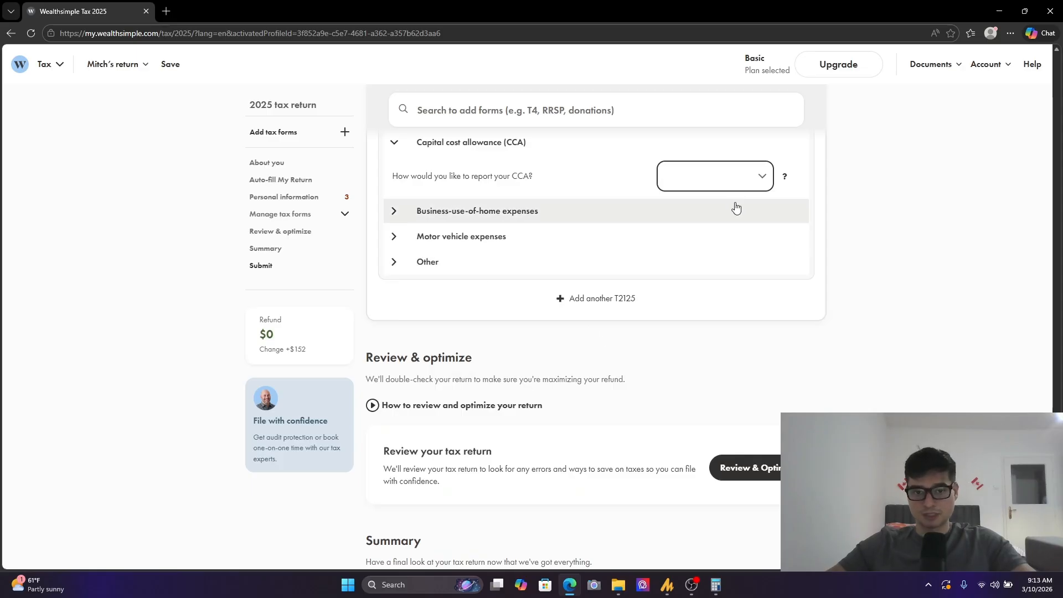
click(753, 178)
click(709, 215)
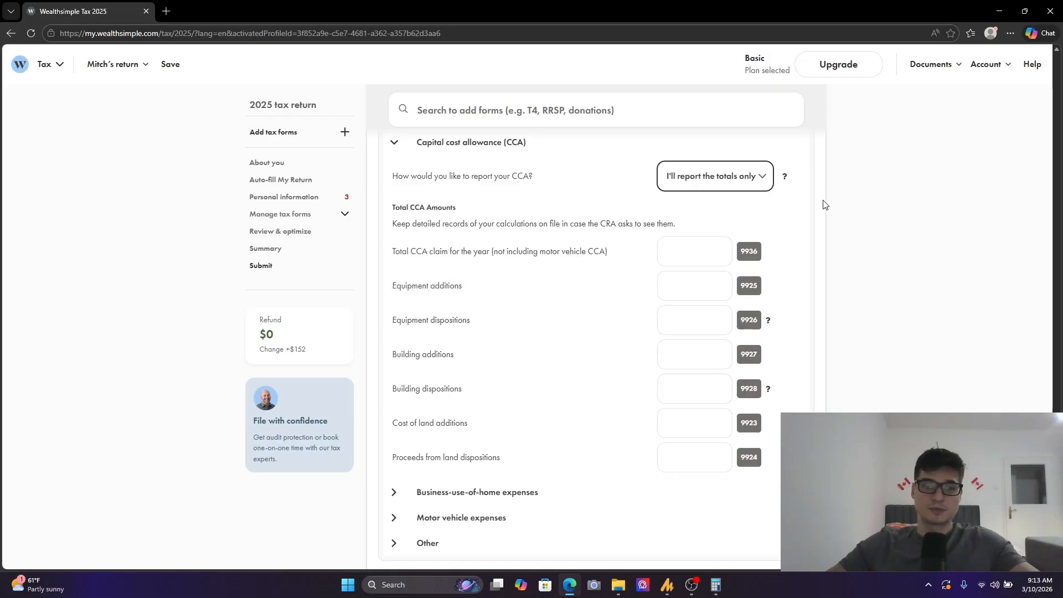
- Expand the business-use-of-home expenses section and examine its workspace area, household cost and carryforward fields
scroll(646, 403, down, 1)
scroll(646, 402, down, 2)
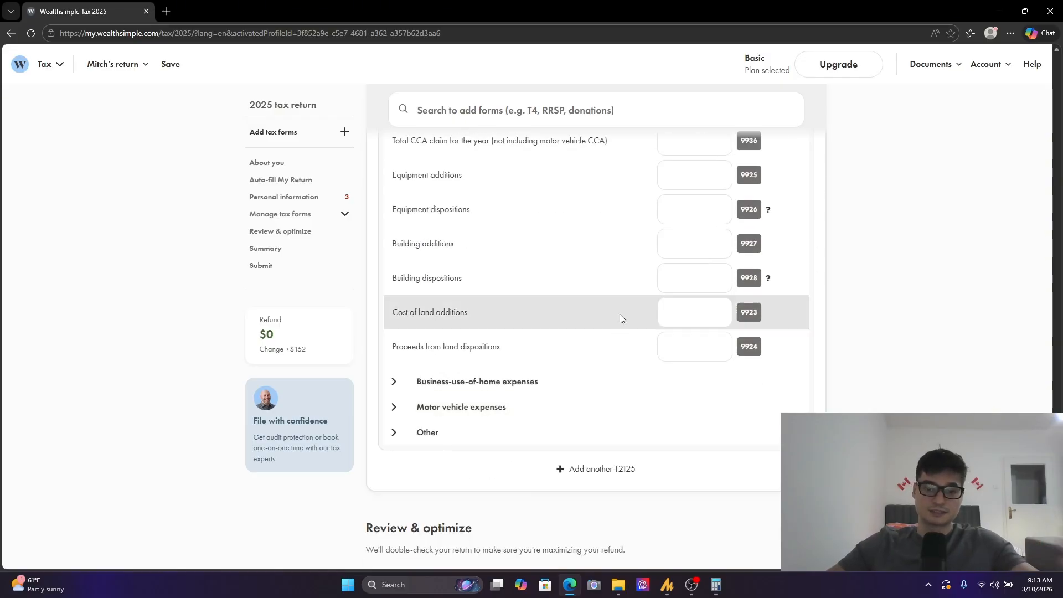
click(397, 383)
scroll(465, 408, down, 4)
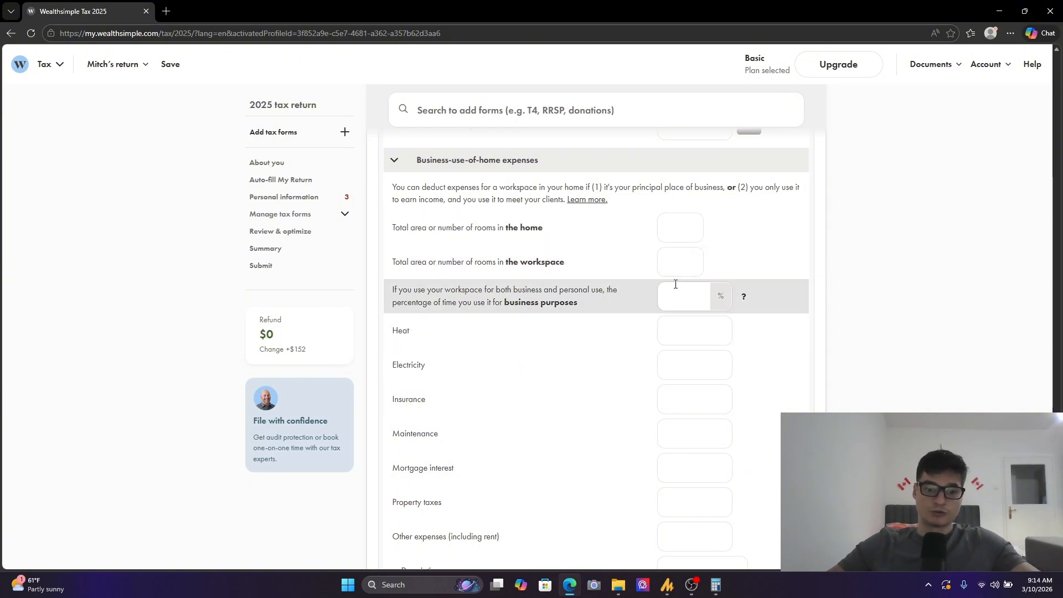
scroll(682, 360, down, 3)
scroll(735, 200, down, 5)
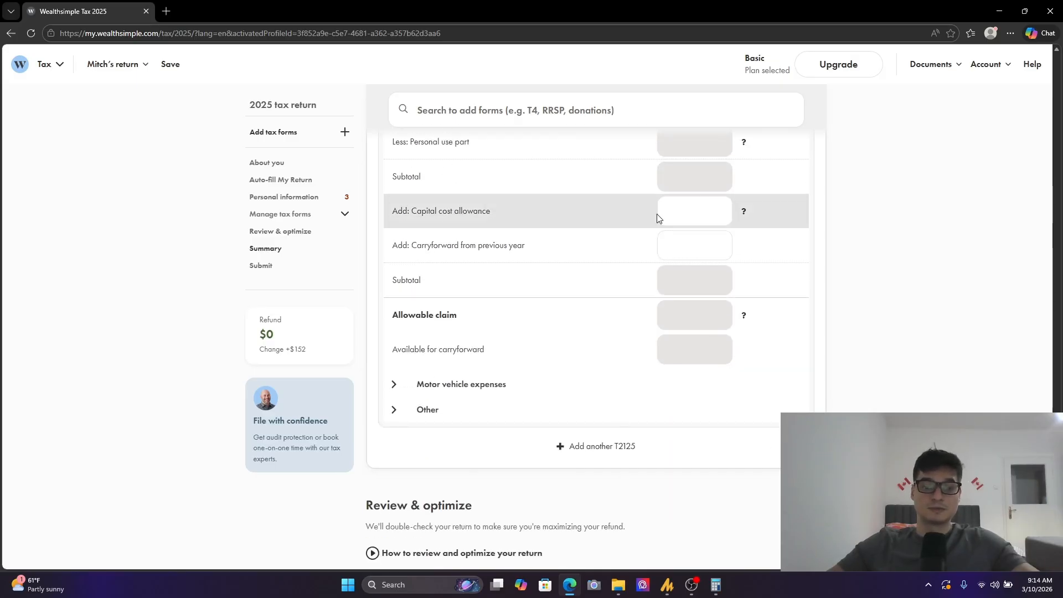
scroll(634, 399, up, 6)
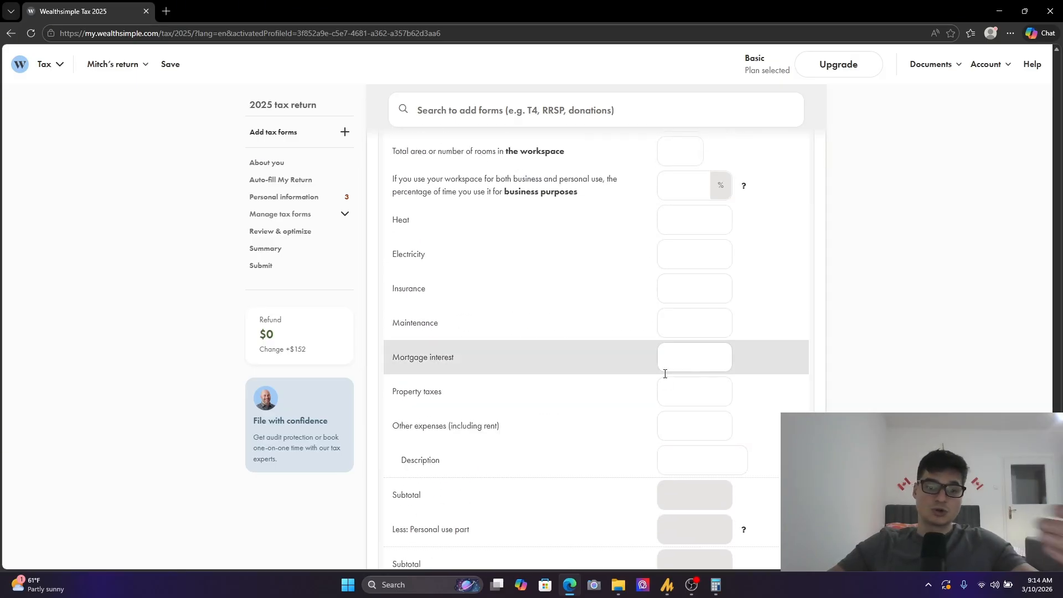
scroll(700, 273, up, 4)
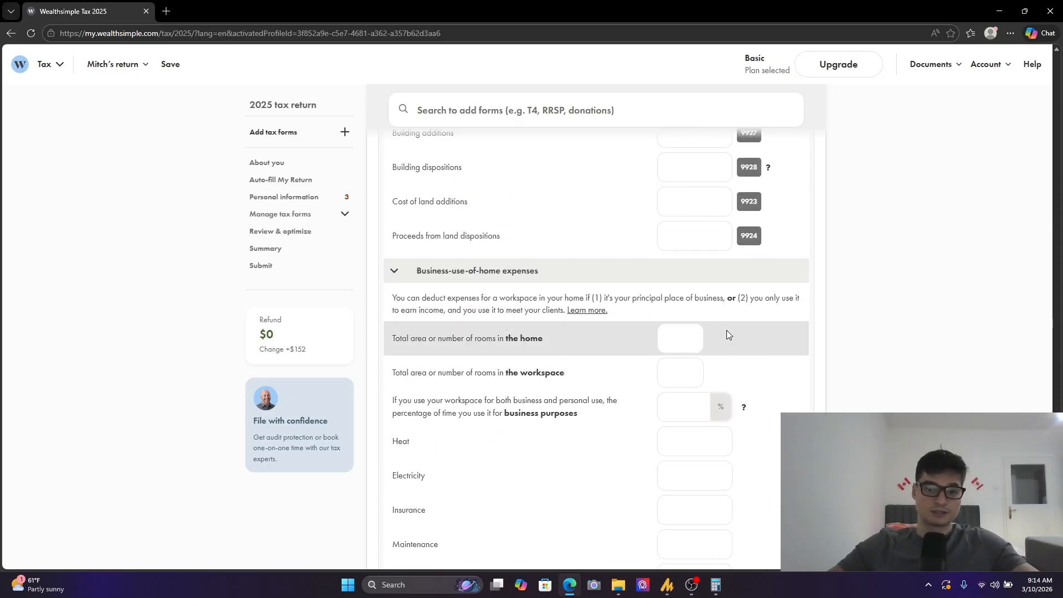
scroll(728, 331, up, 3)
scroll(728, 316, down, 4)
scroll(728, 282, down, 2)
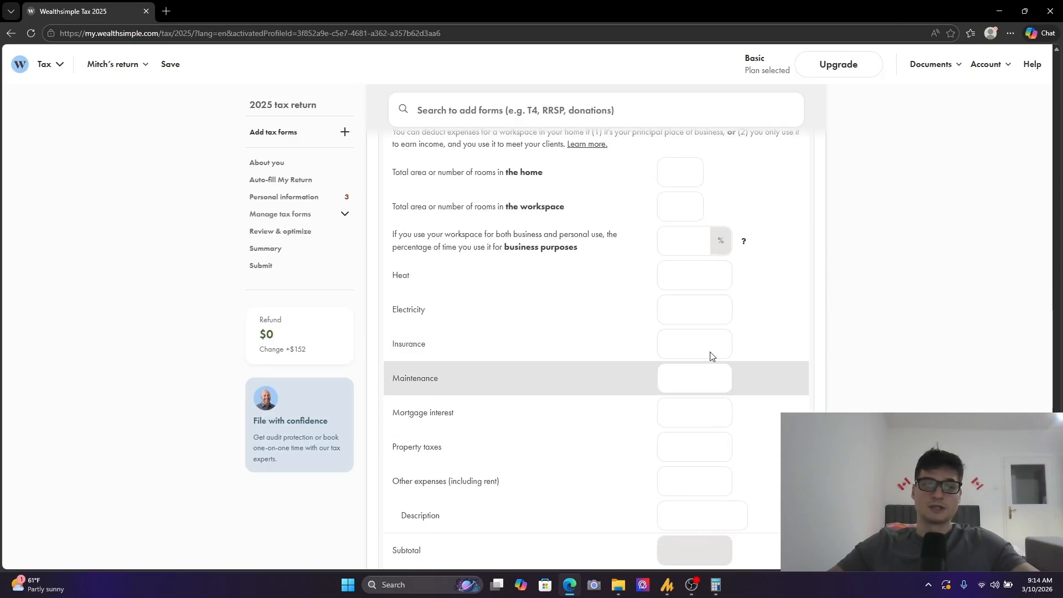
scroll(675, 403, down, 11)
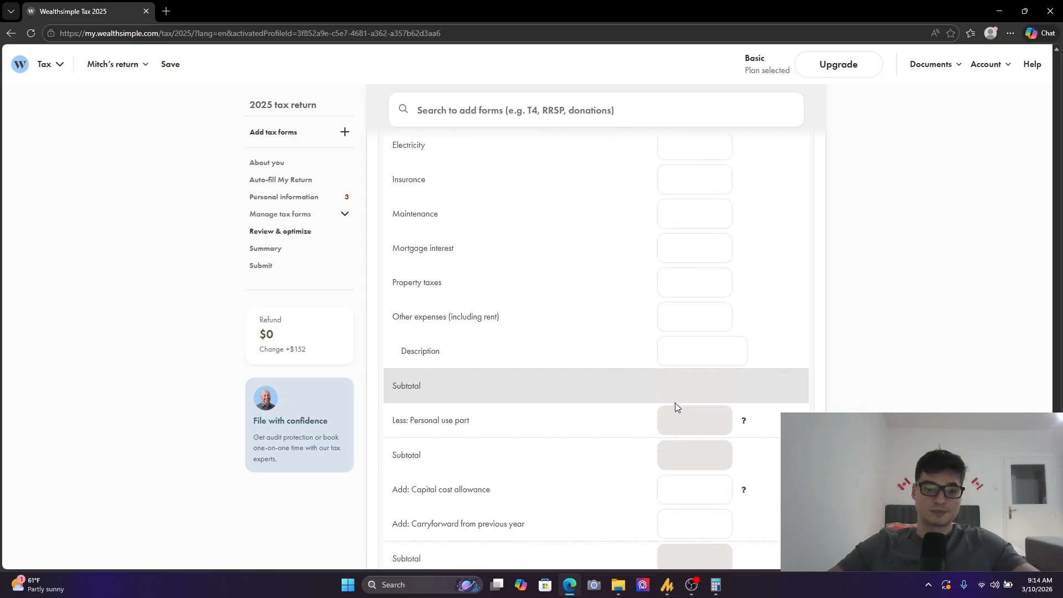
- Expand the motor vehicle expenses section and look at its reporting-method question
click(427, 222)
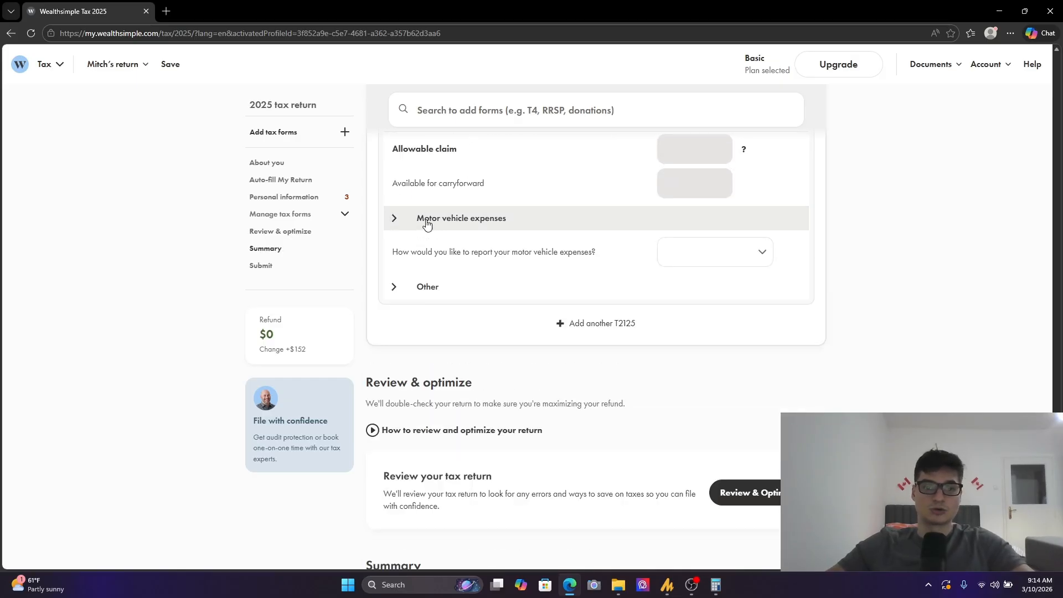
scroll(519, 347, up, 5)
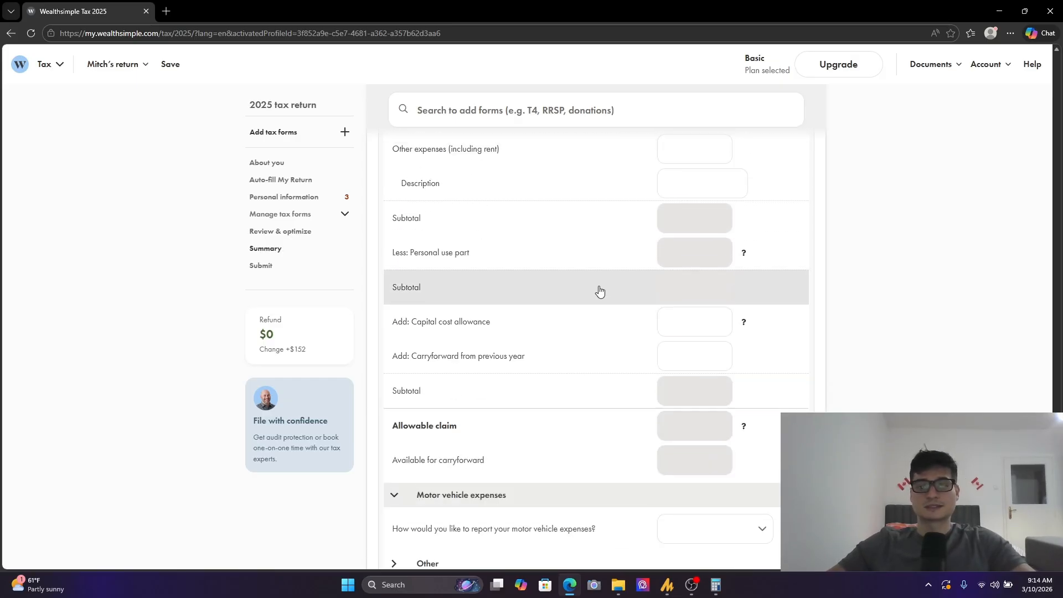
scroll(535, 468, down, 4)
- Look back over the T2125 form from the home-expense fields up to the Manage tax forms heading
scroll(569, 361, up, 18)
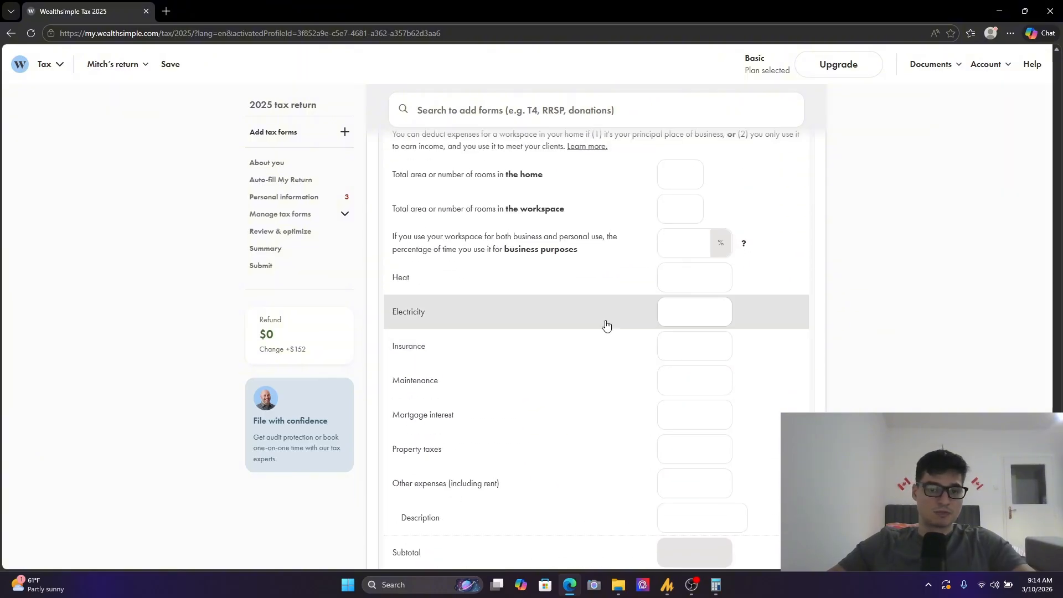
scroll(596, 394, up, 20)
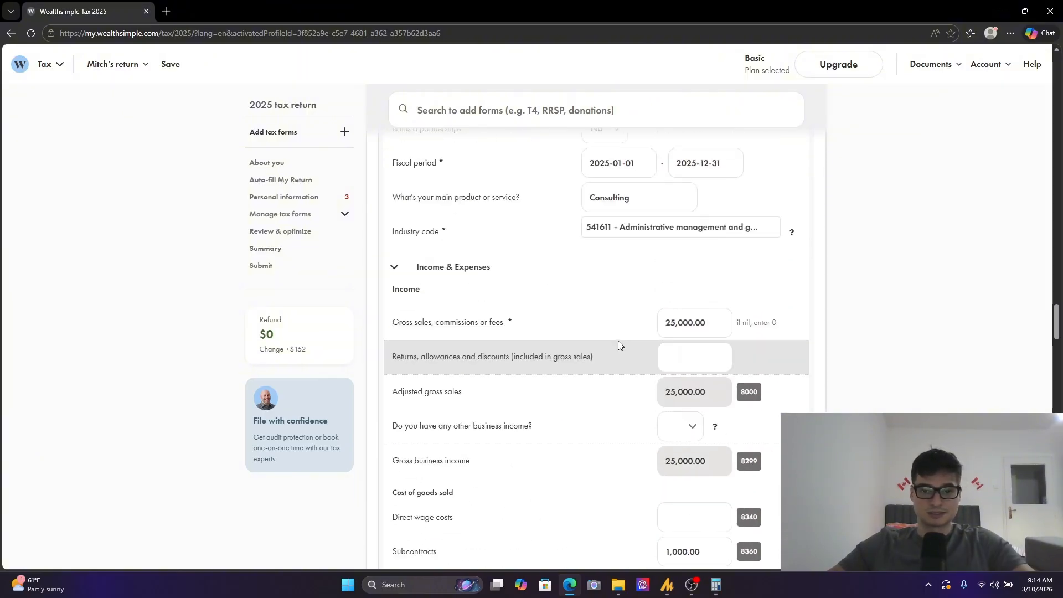
scroll(637, 388, up, 13)
scroll(660, 308, down, 2)
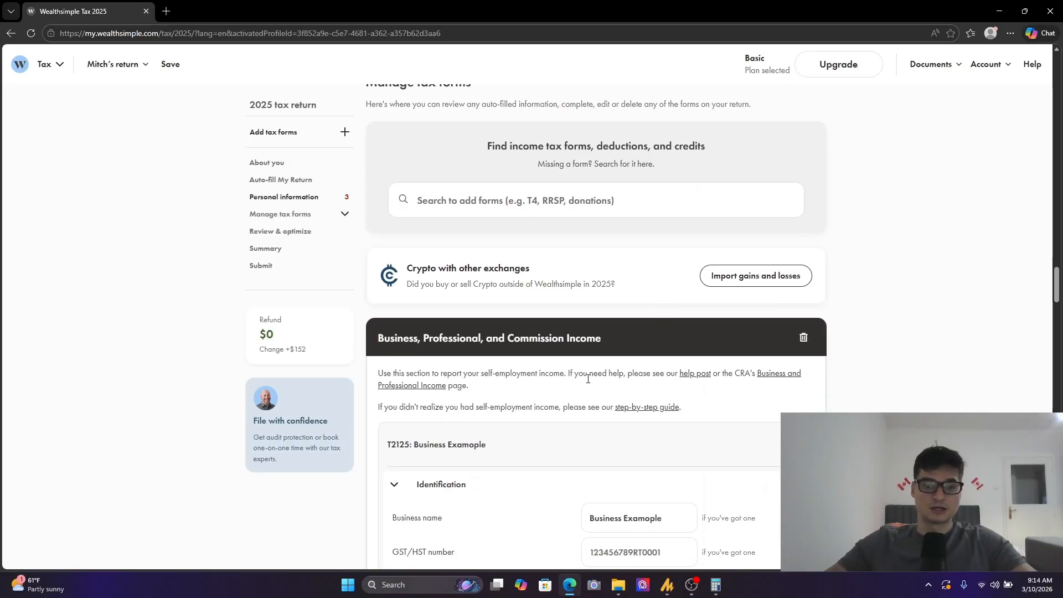
click(742, 357)
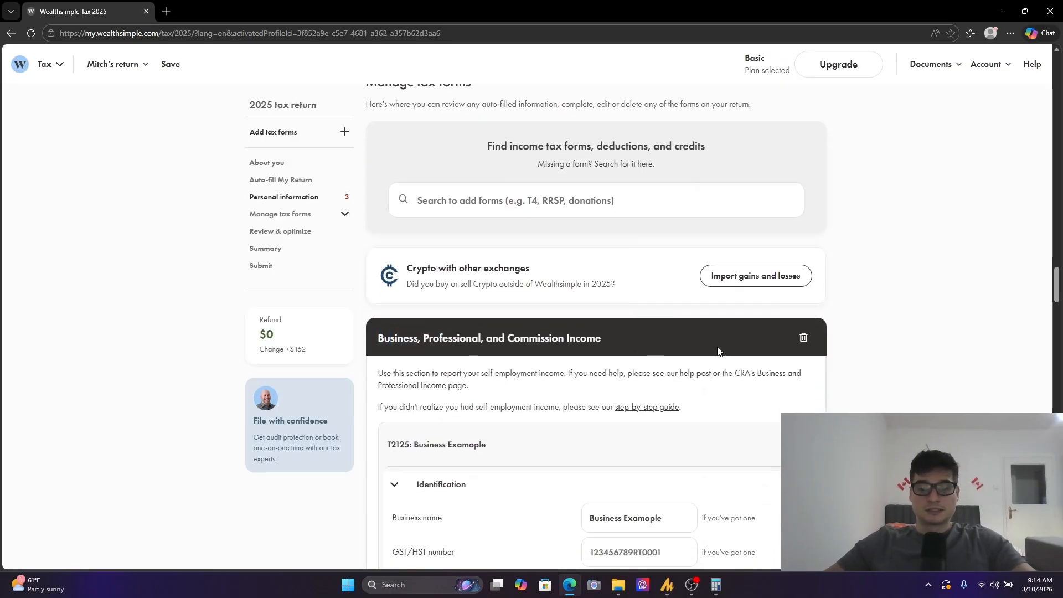
scroll(718, 351, up, 2)
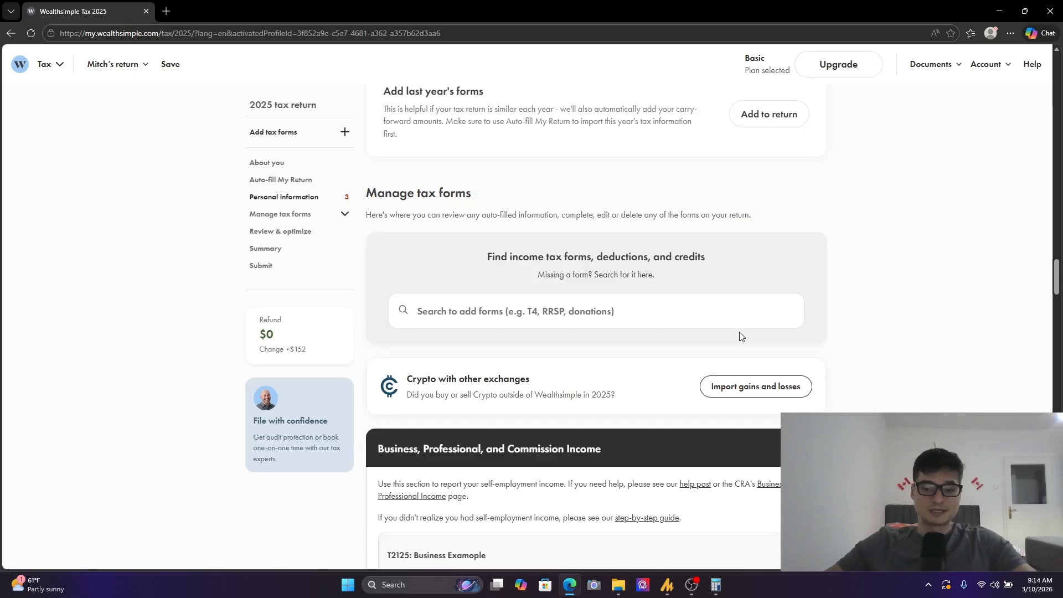
scroll(669, 380, up, 1)
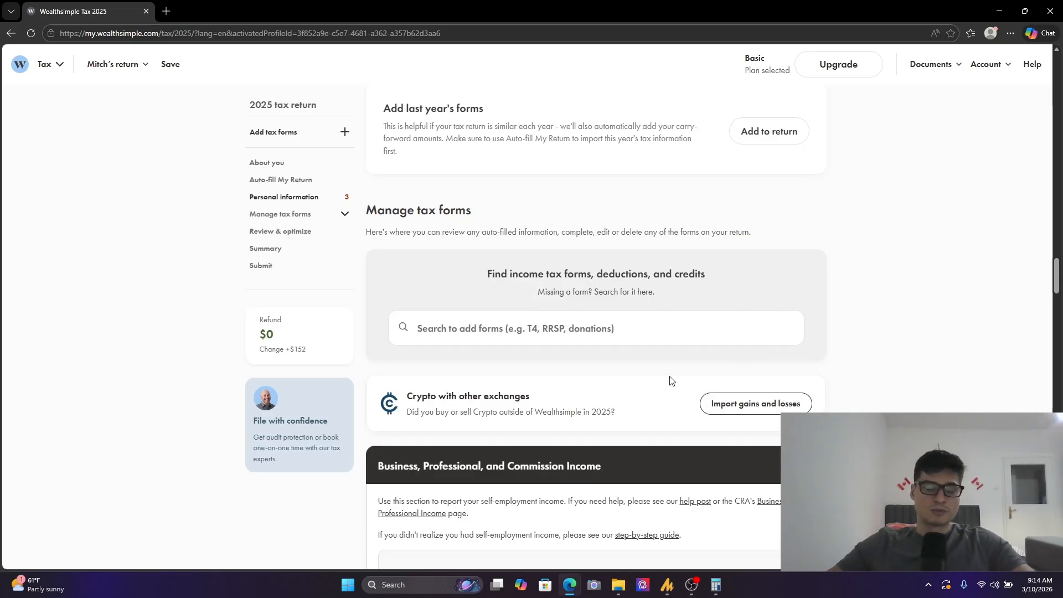